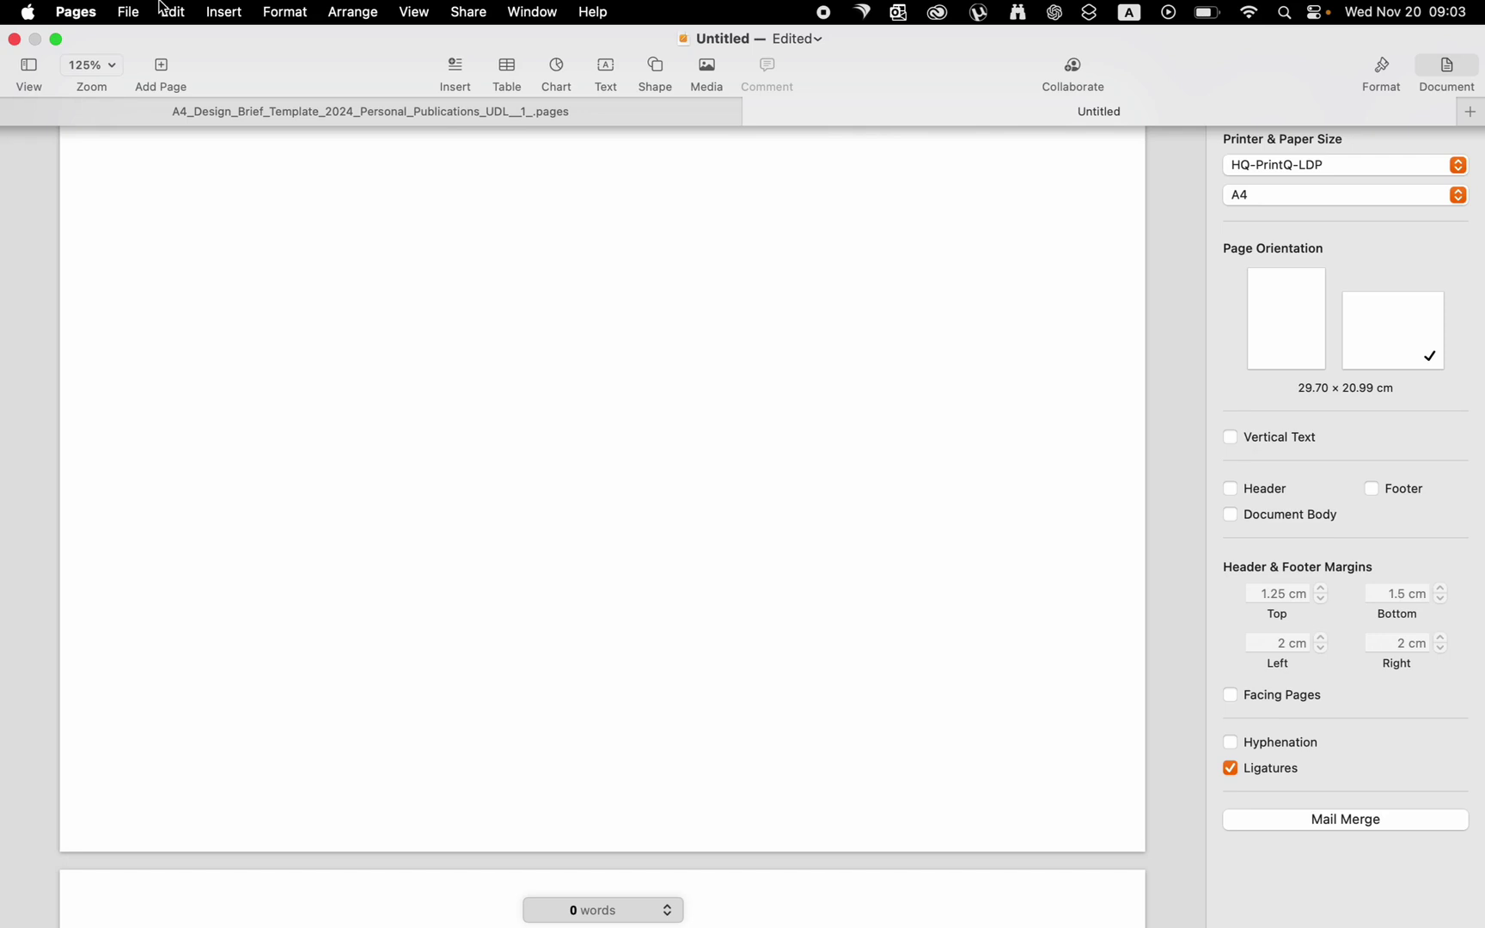
# Step: Create a new document from the Blank portrait template
pyautogui.click(129, 13)
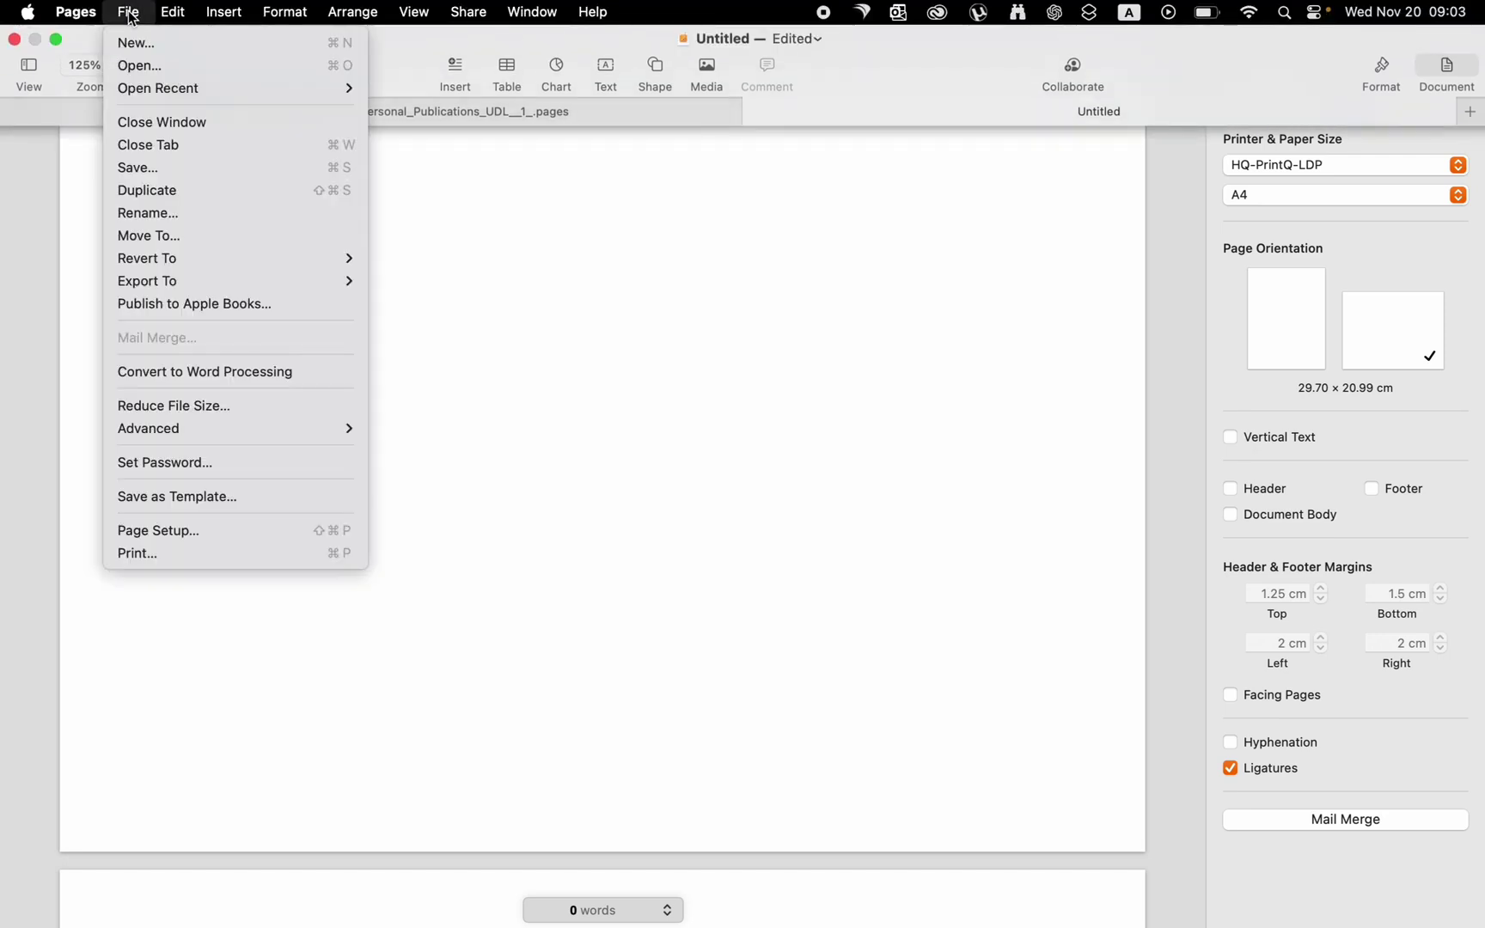
pyautogui.click(168, 45)
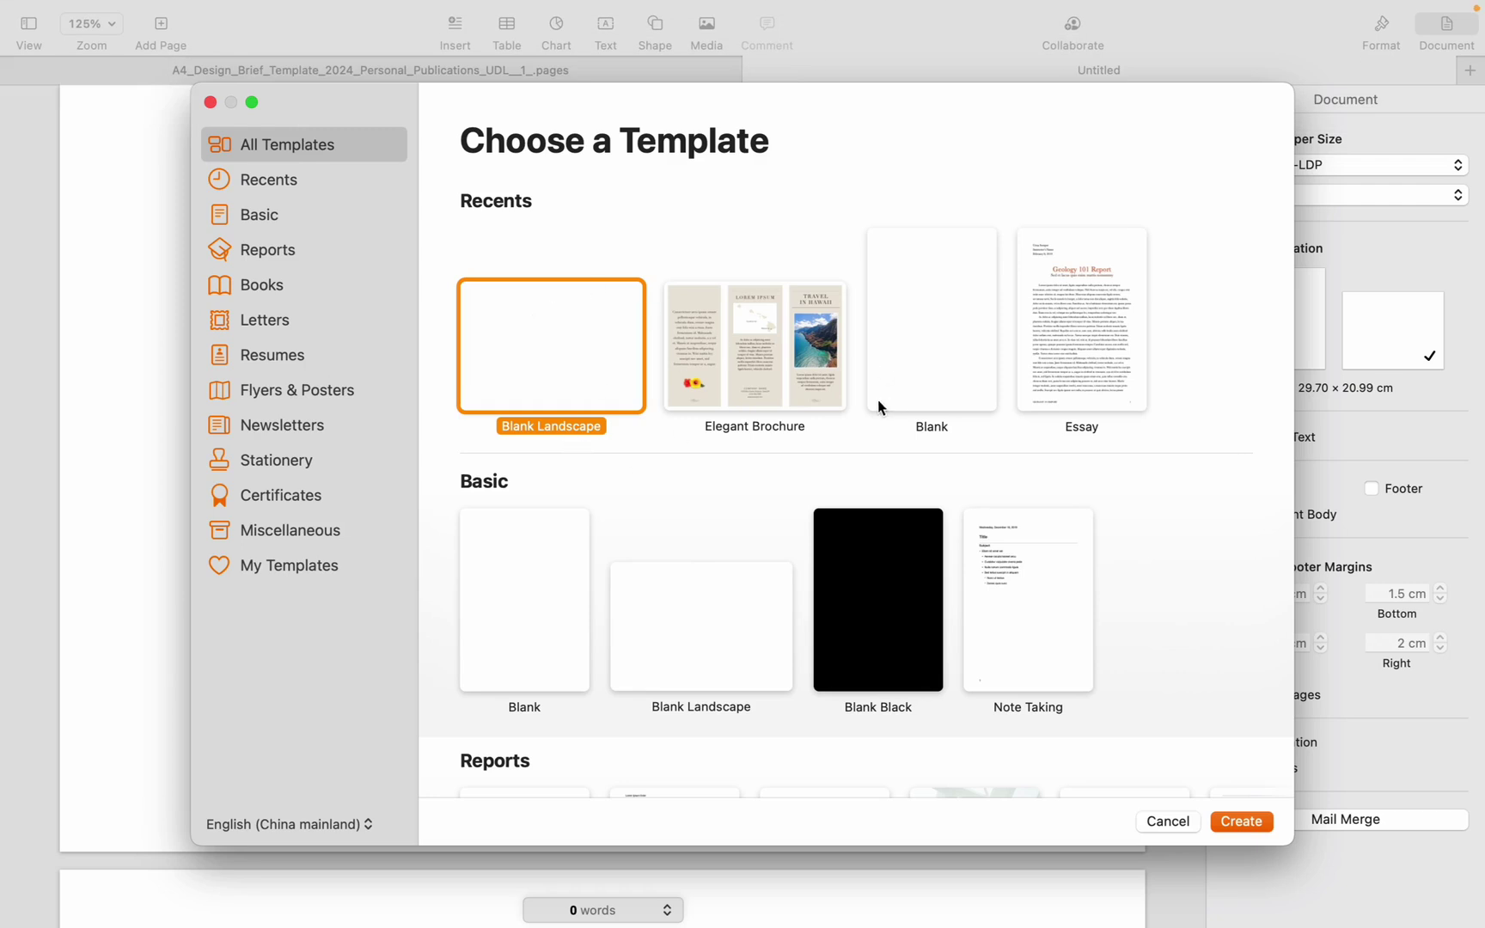
pyautogui.doubleClick(931, 324)
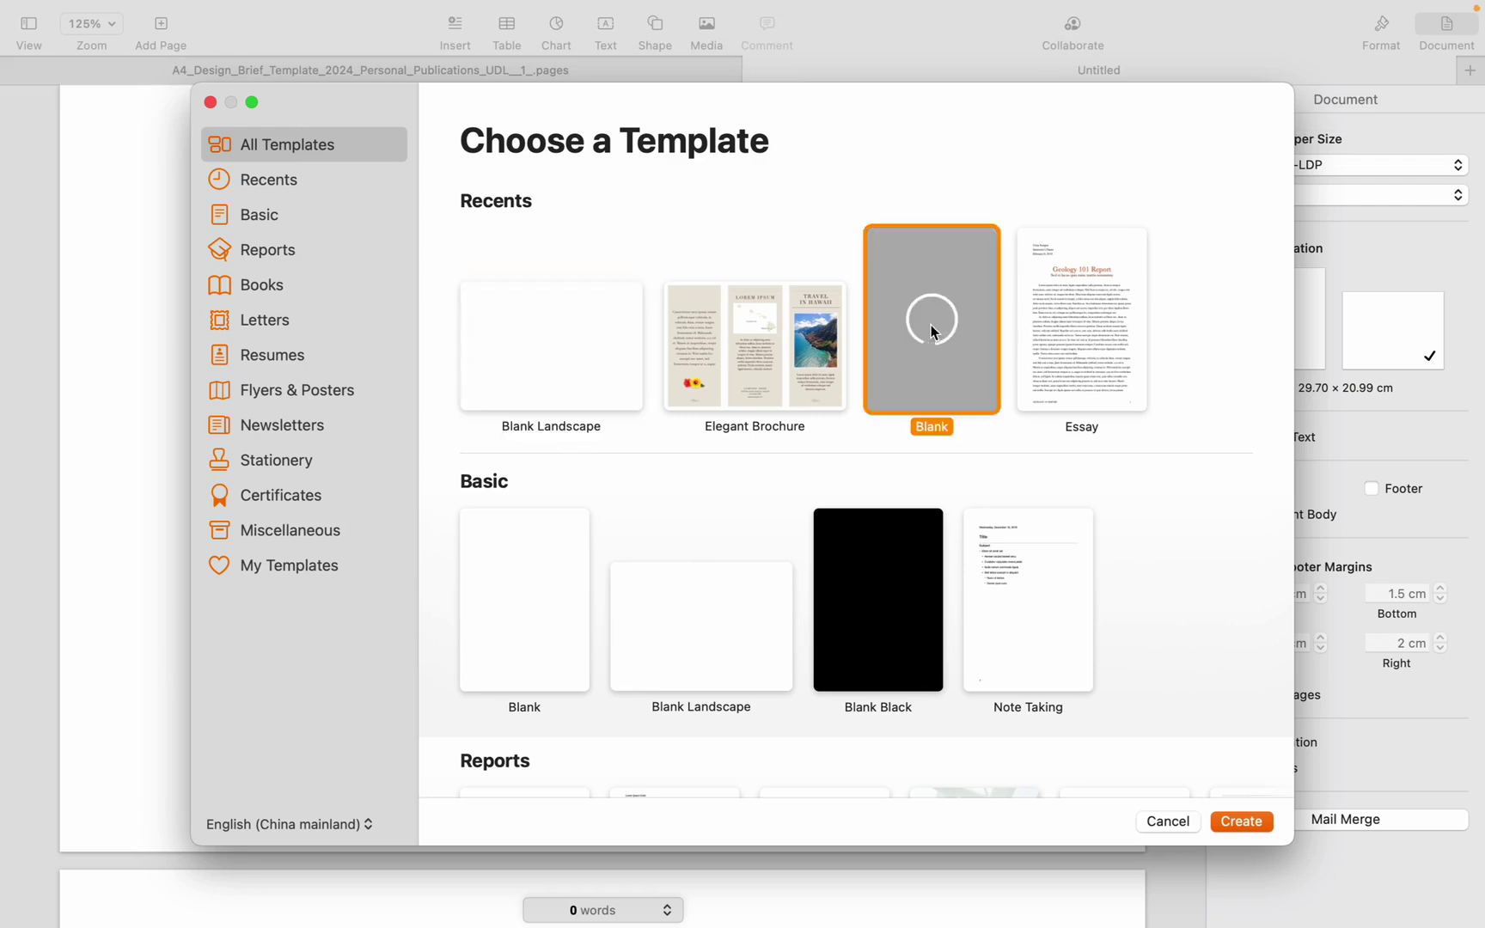
# Step: Enter several lines of random filler text directly into the body of the blank page
pyautogui.write('ksjsdk;fj')
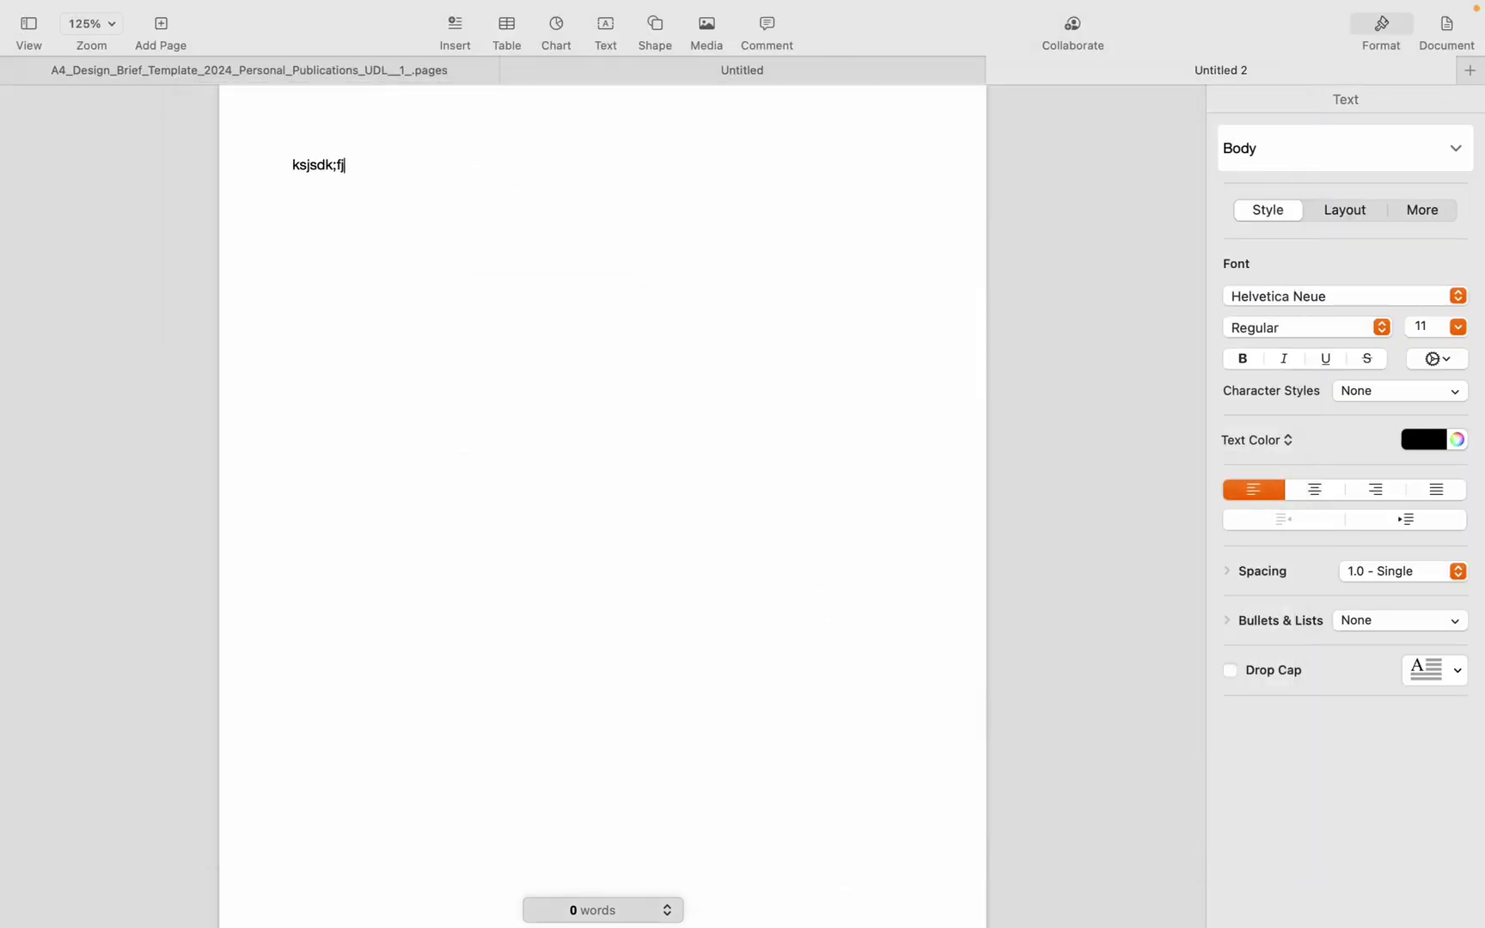
pyautogui.write('dsfkjdsvjdswvksdvkjkjsdvsdv')
pyautogui.press('Return')
pyautogui.write('dfdsvf')
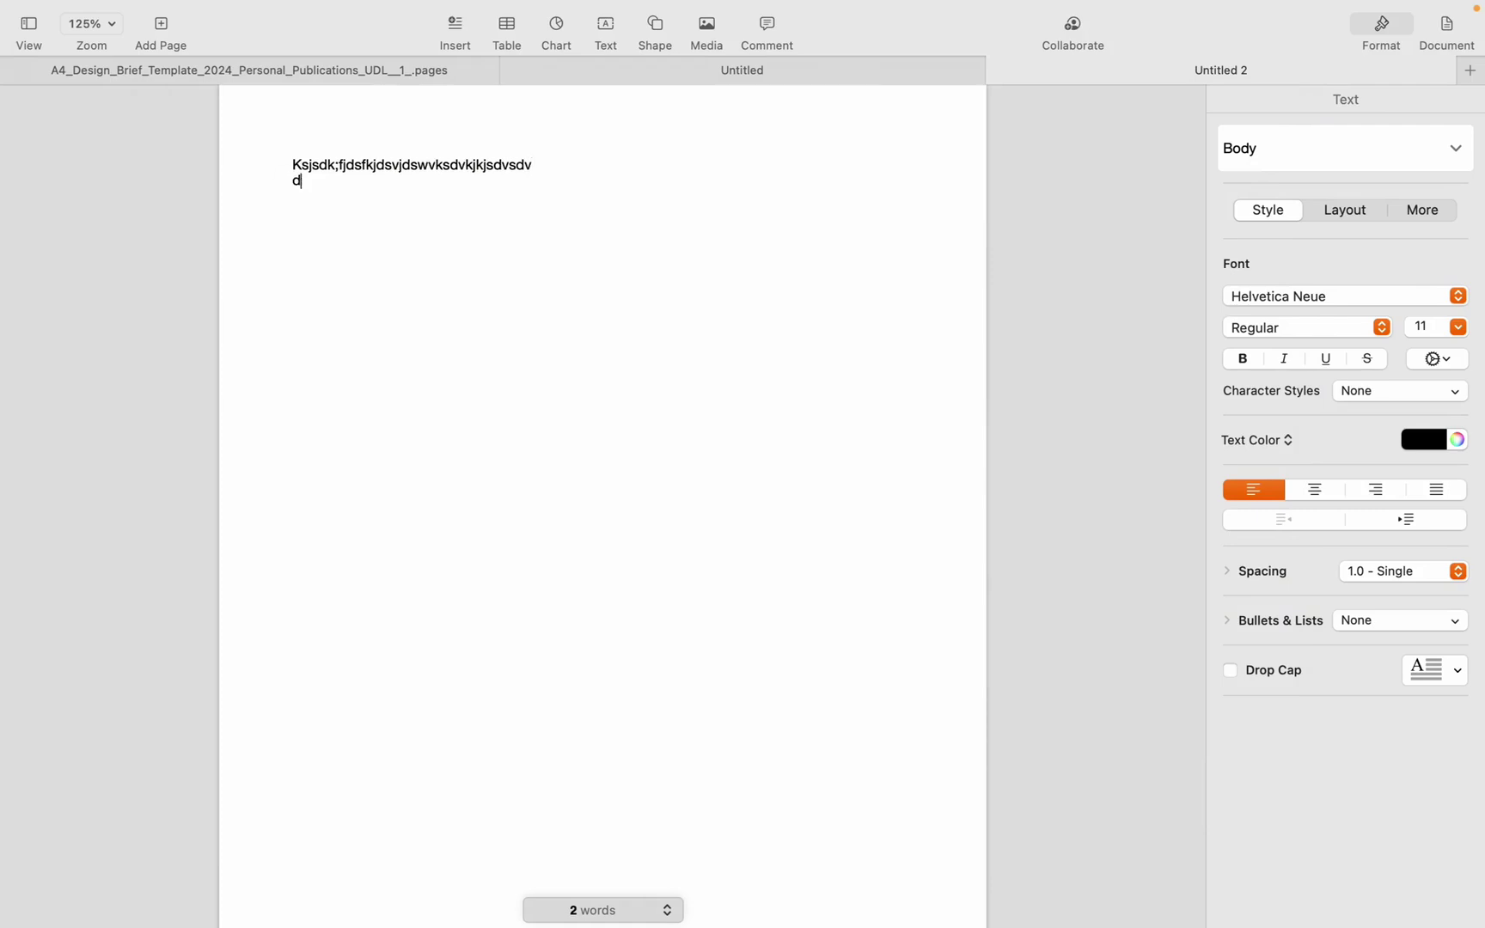
pyautogui.press('Return')
pyautogui.write('sdv')
pyautogui.press('Return')
pyautogui.write('sdfvdsvsdvdswevswdvewkjdv')
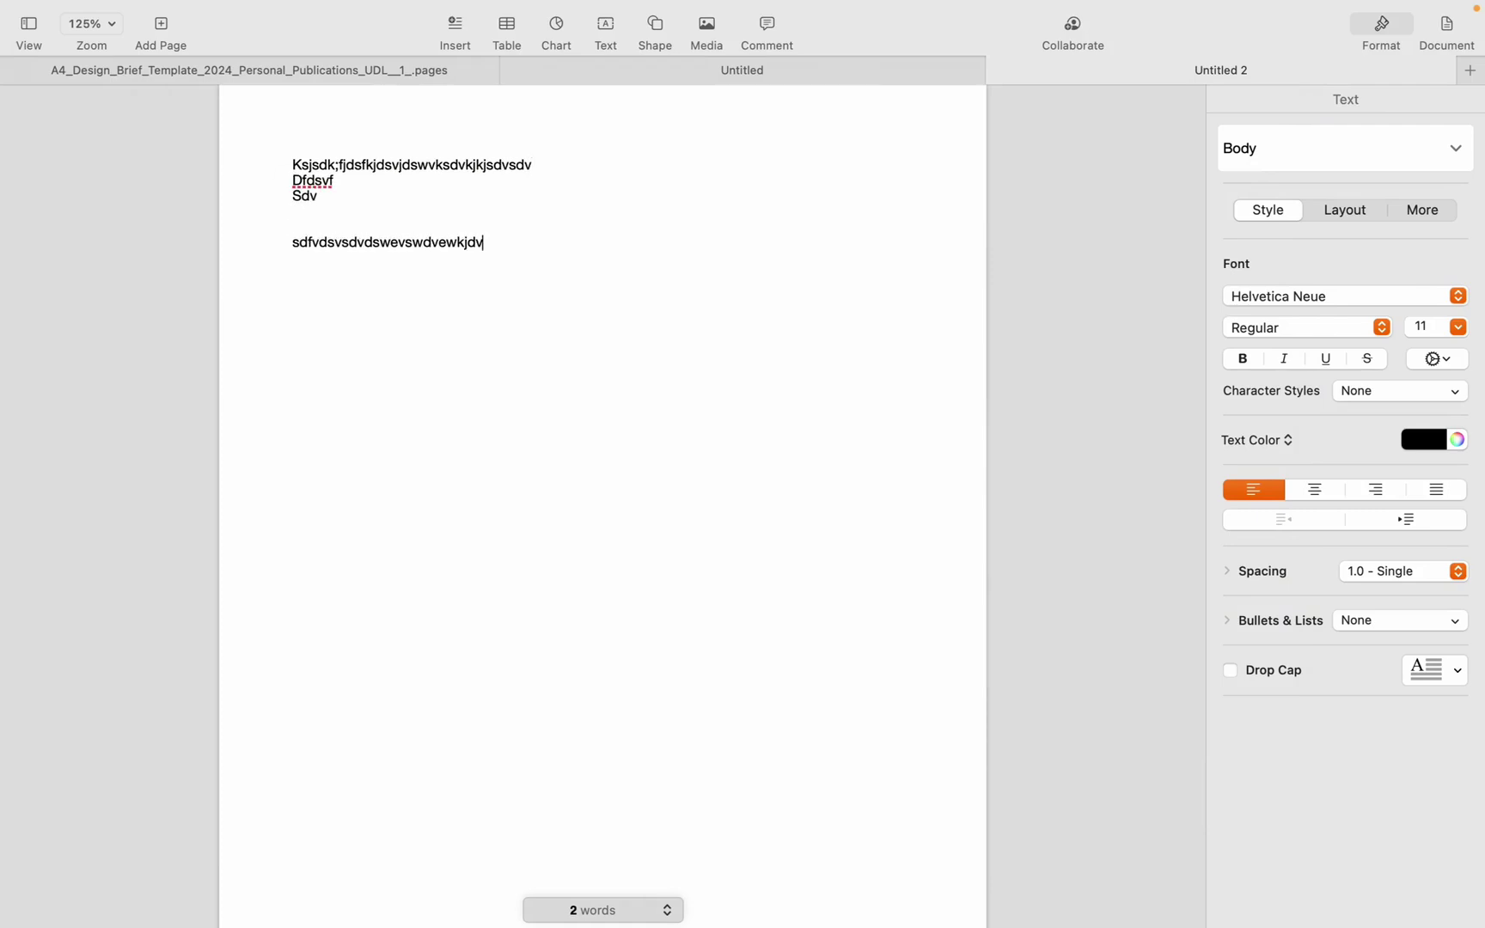
pyautogui.write('sdjhvdsljhvdsjklhvdskljhvshjvcxjkhvbc')
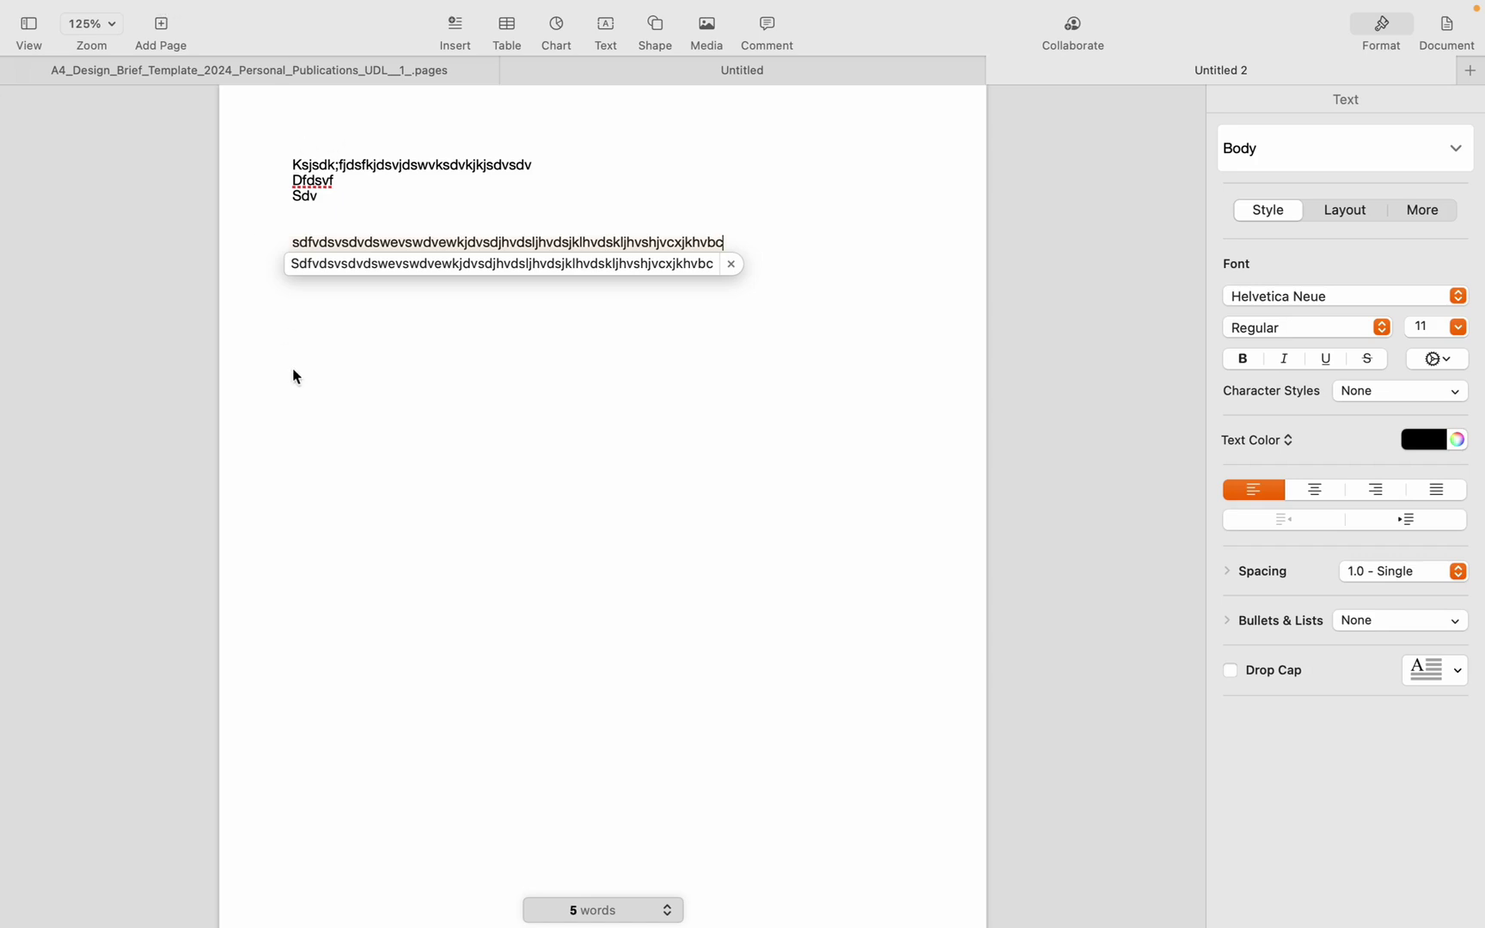
pyautogui.scroll(-5, 335, 368)
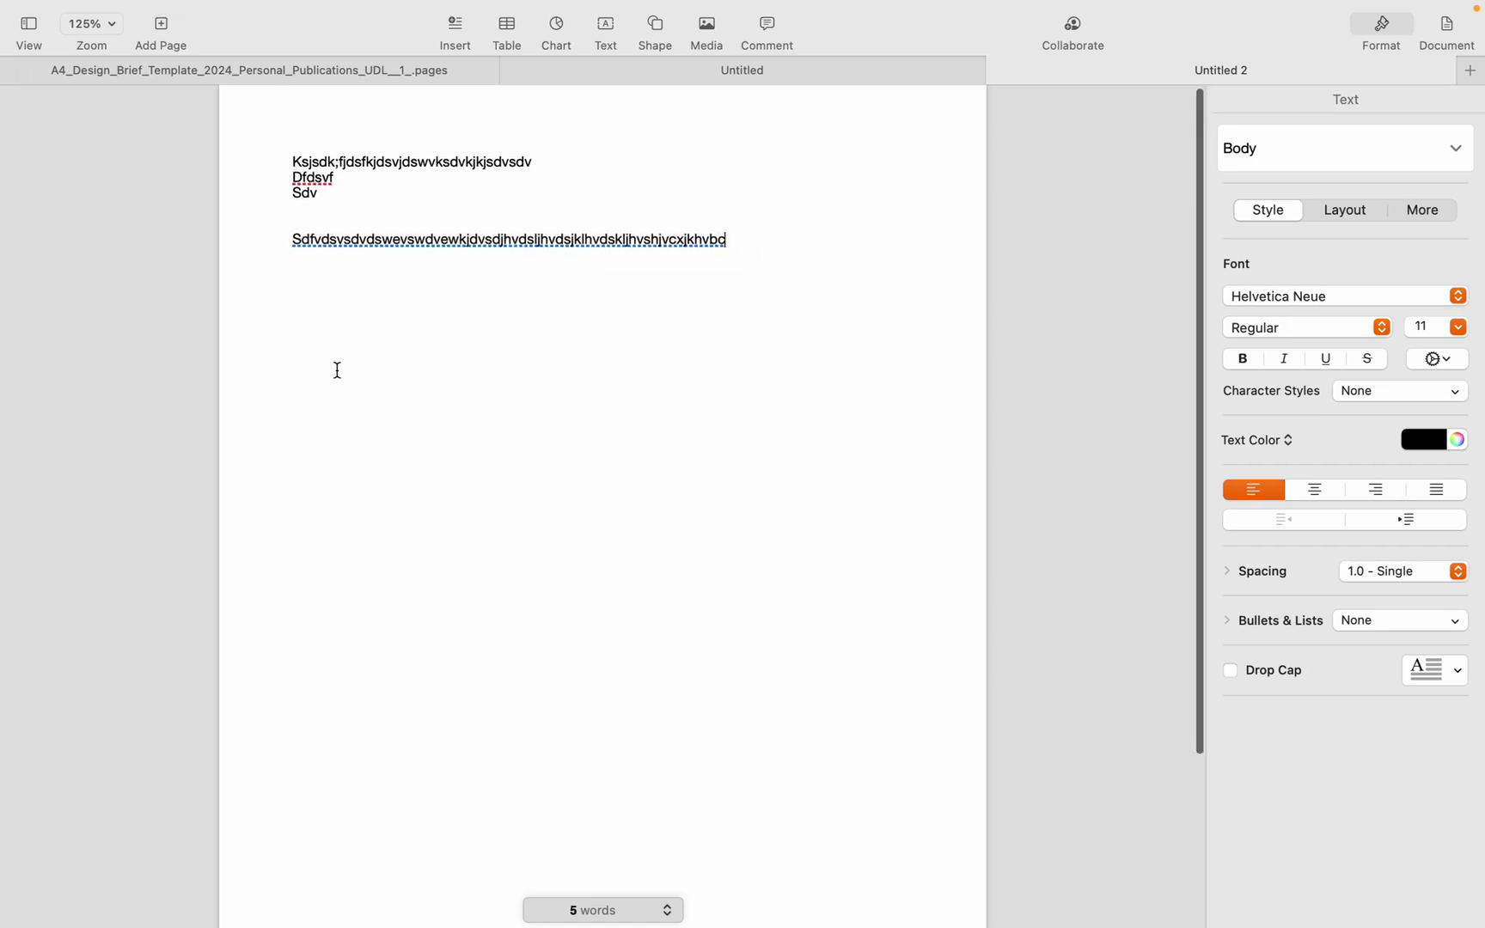
pyautogui.click(178, 38)
pyautogui.scroll(10, 570, 460)
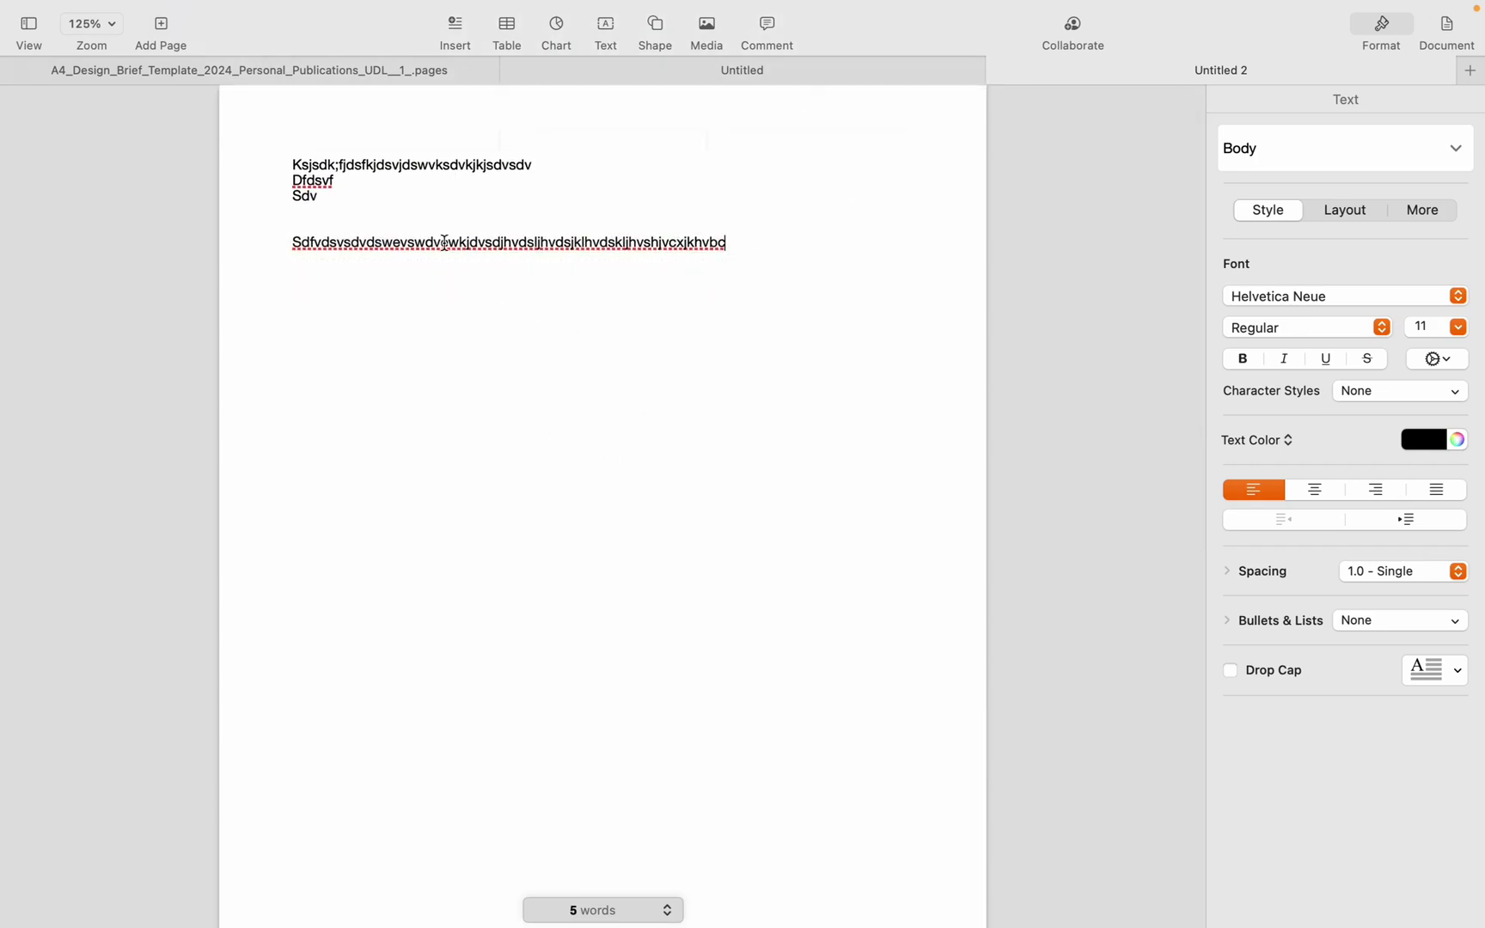
pyautogui.click(721, 32)
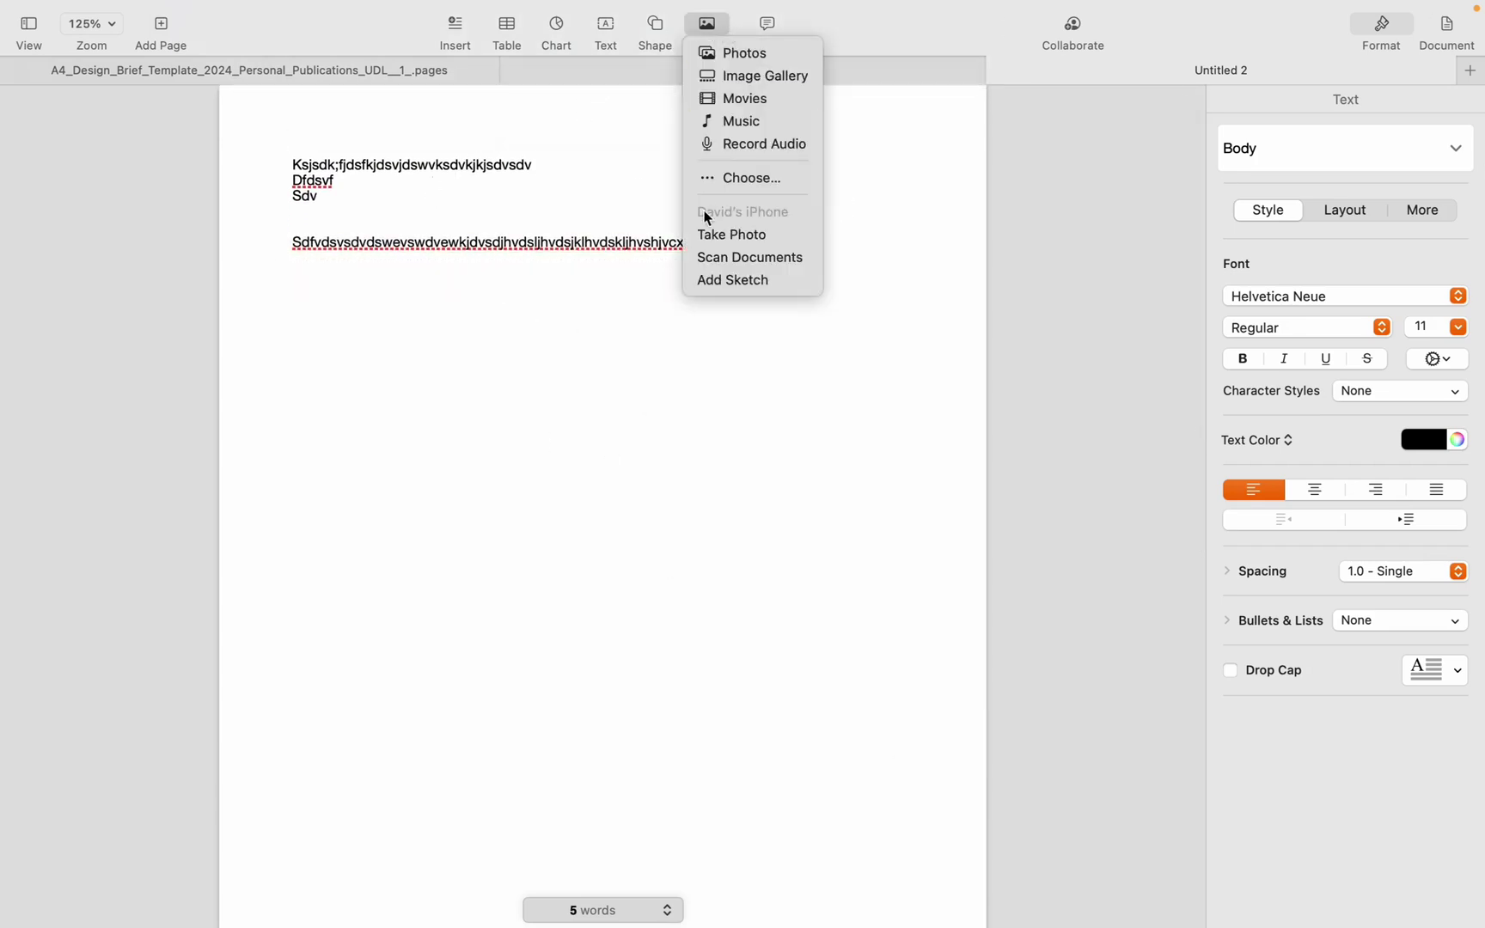
pyautogui.click(724, 177)
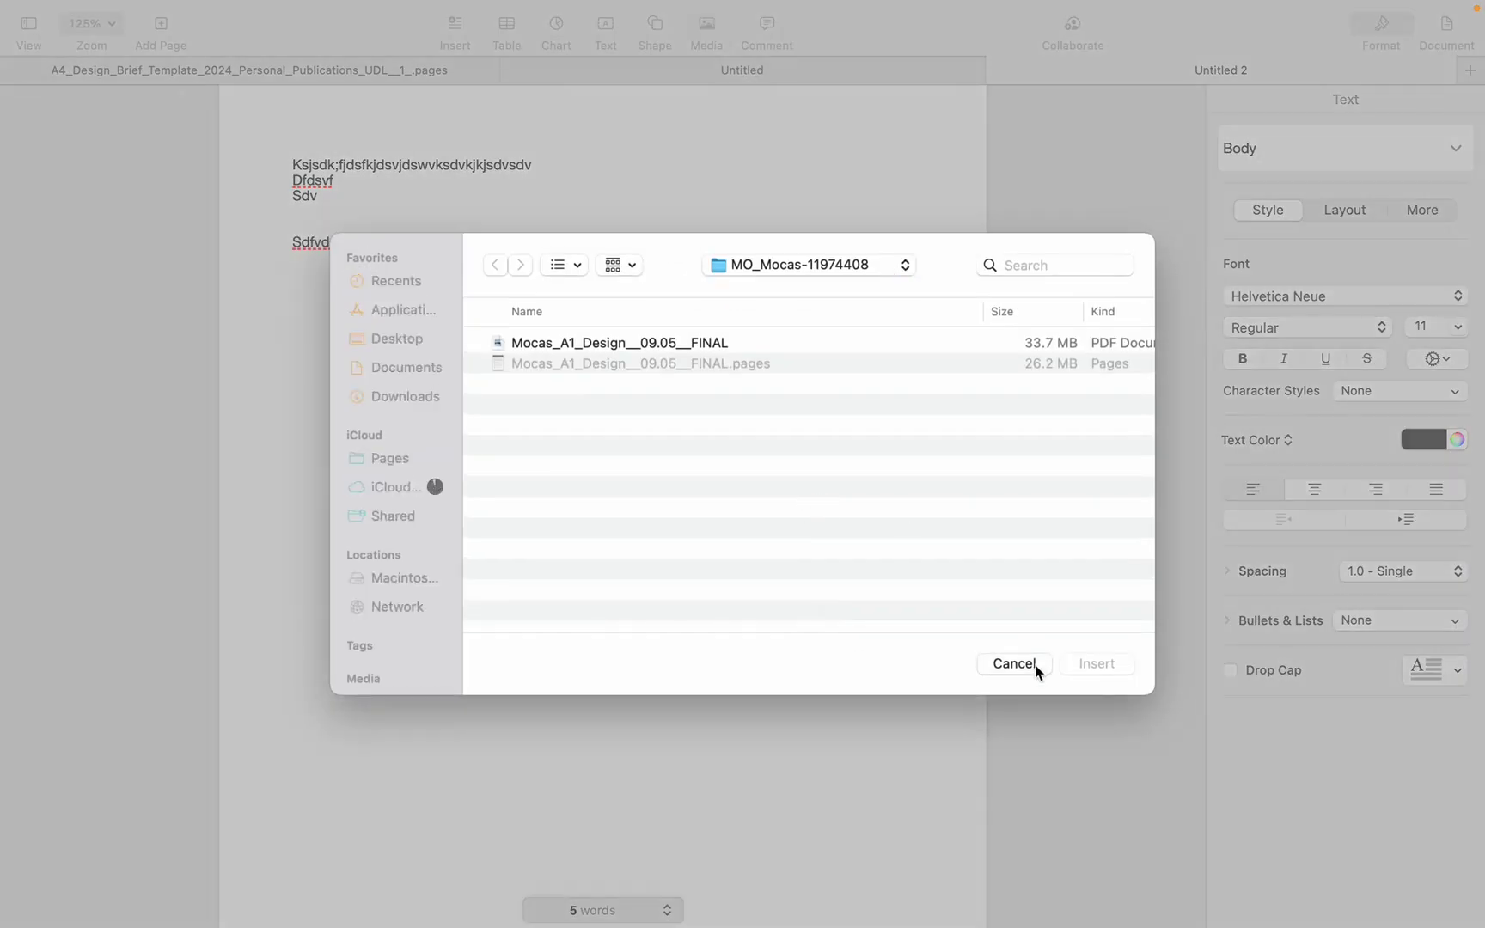
pyautogui.click(1034, 669)
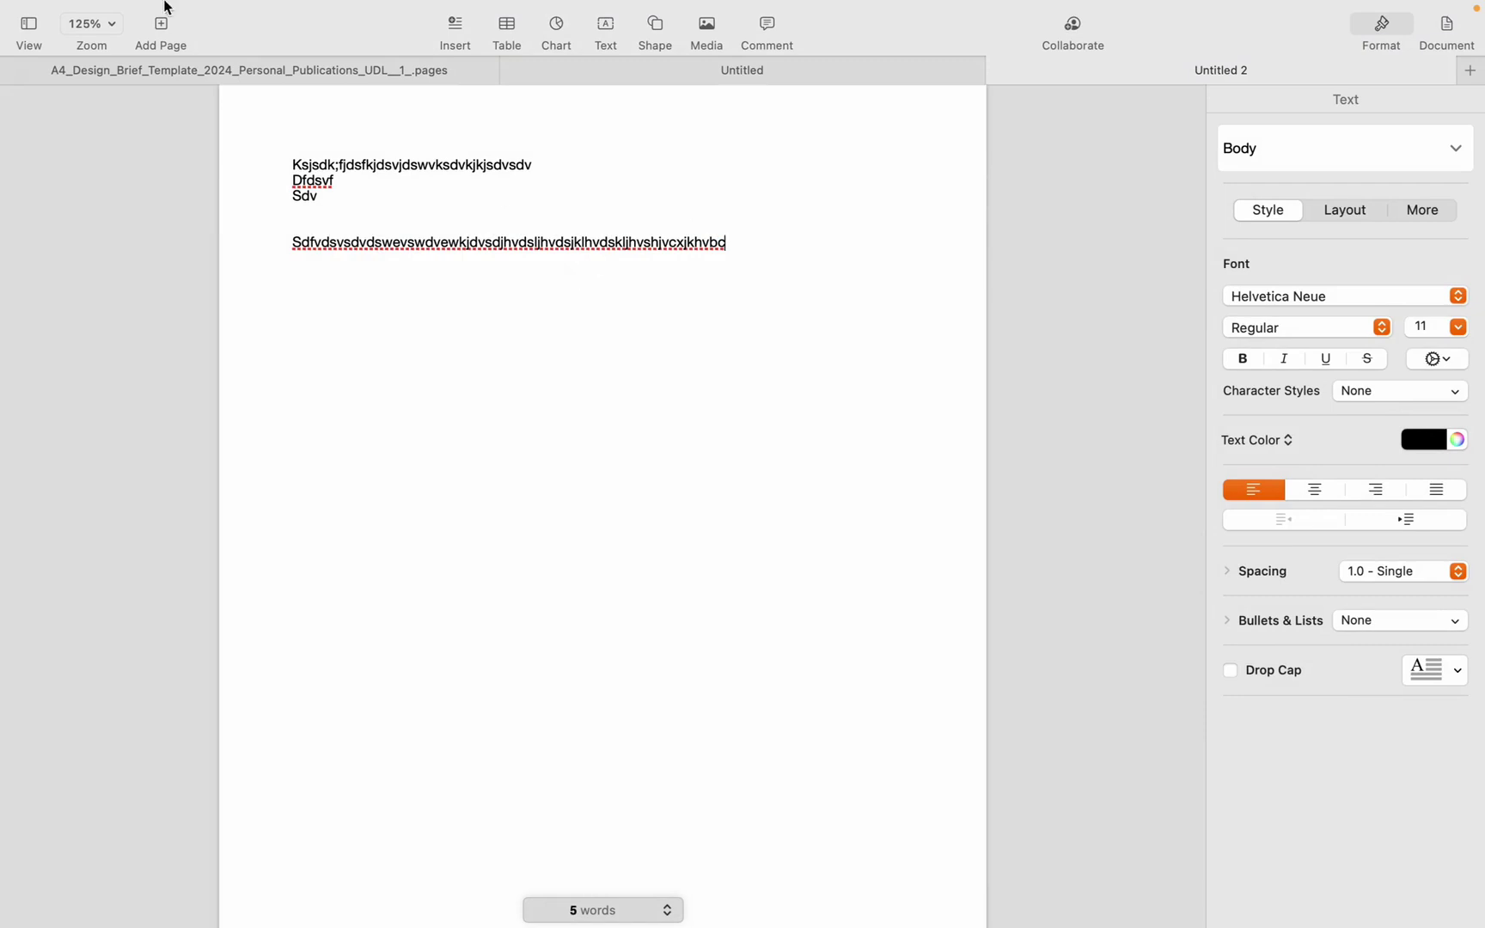
# Step: Create another new document from the Blank Landscape template
pyautogui.click(129, 11)
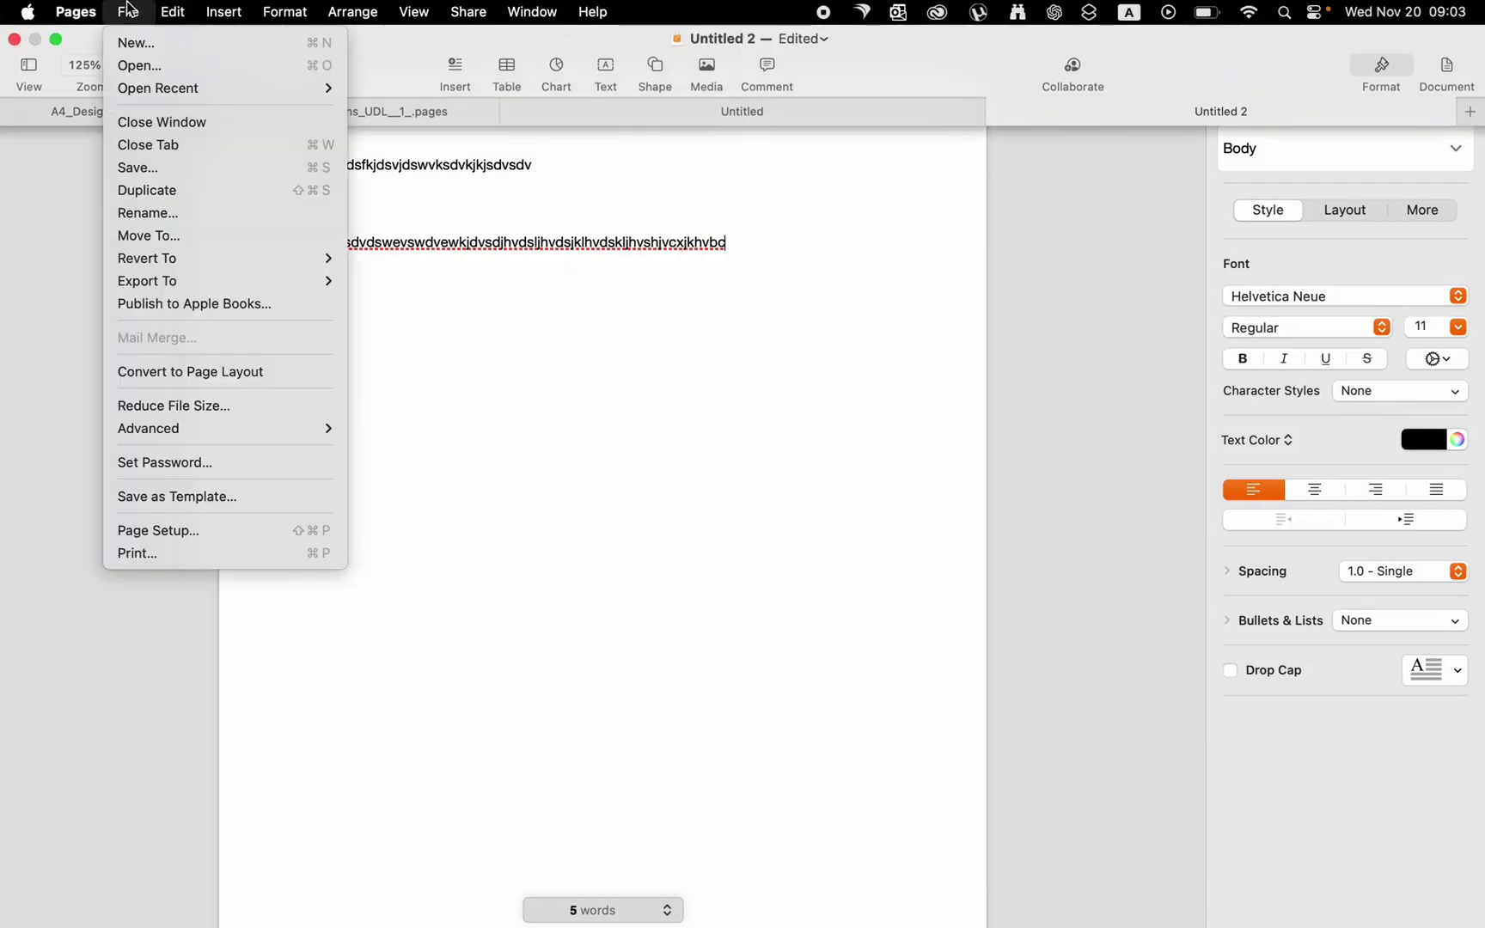
pyautogui.click(135, 43)
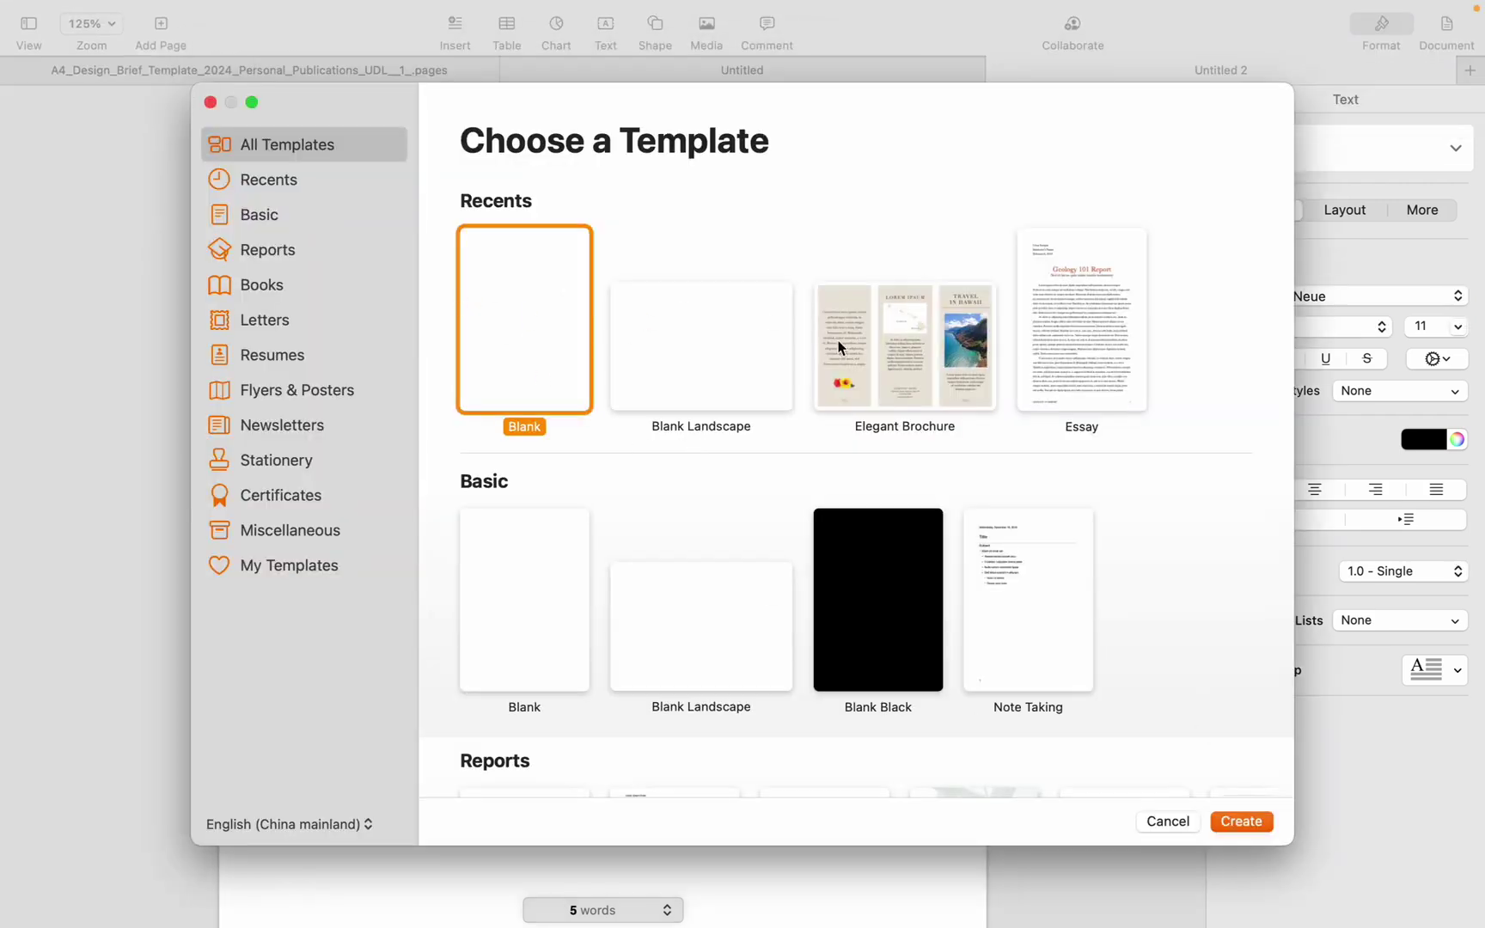
pyautogui.click(840, 348)
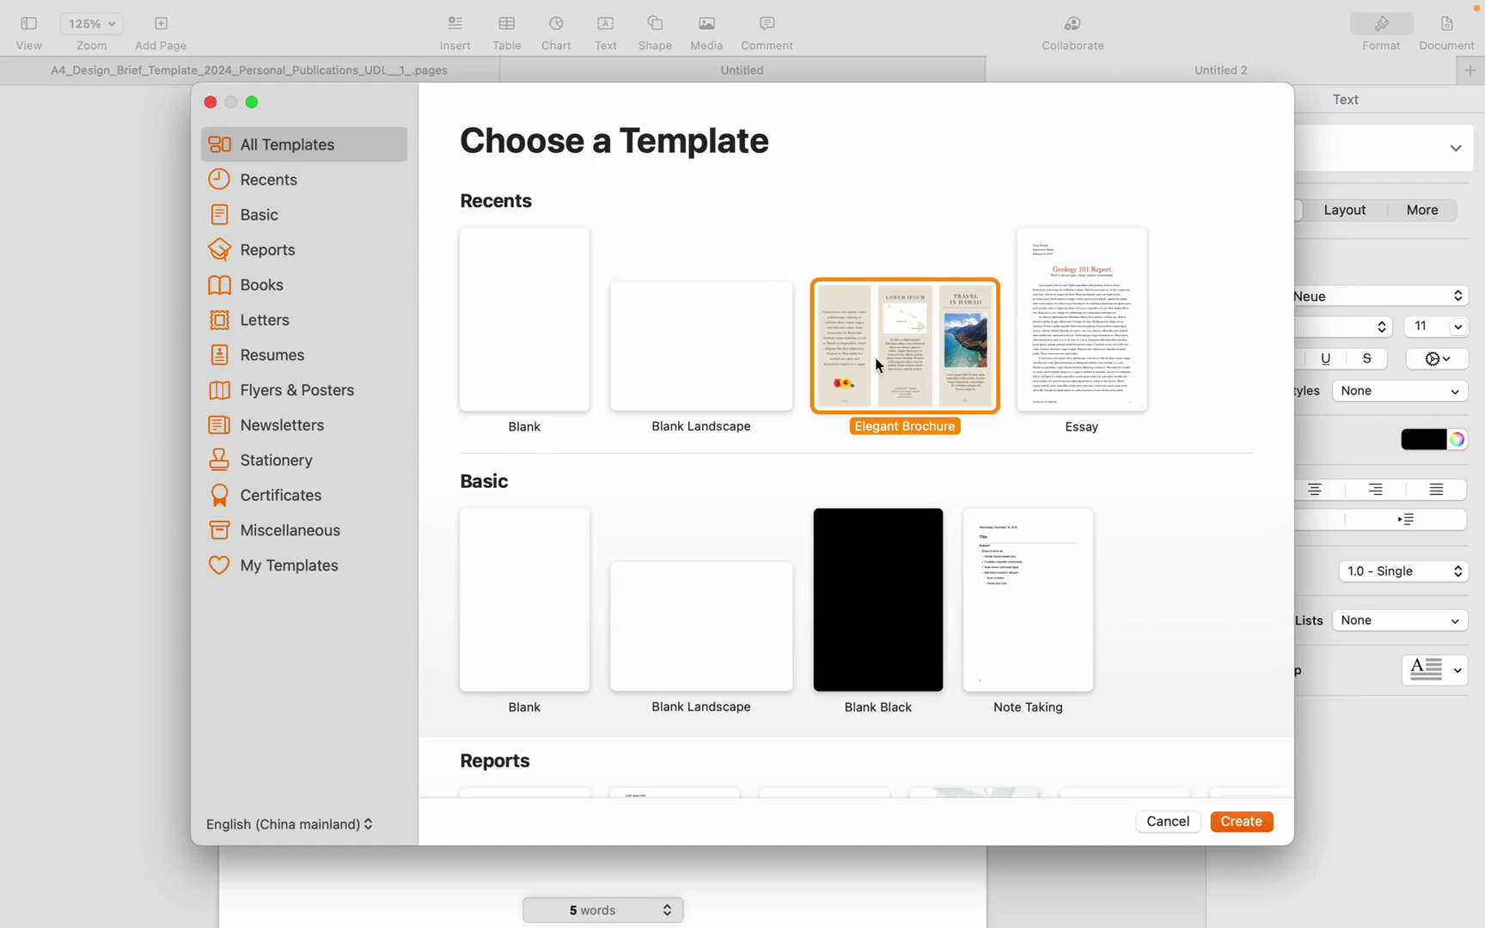
pyautogui.click(694, 339)
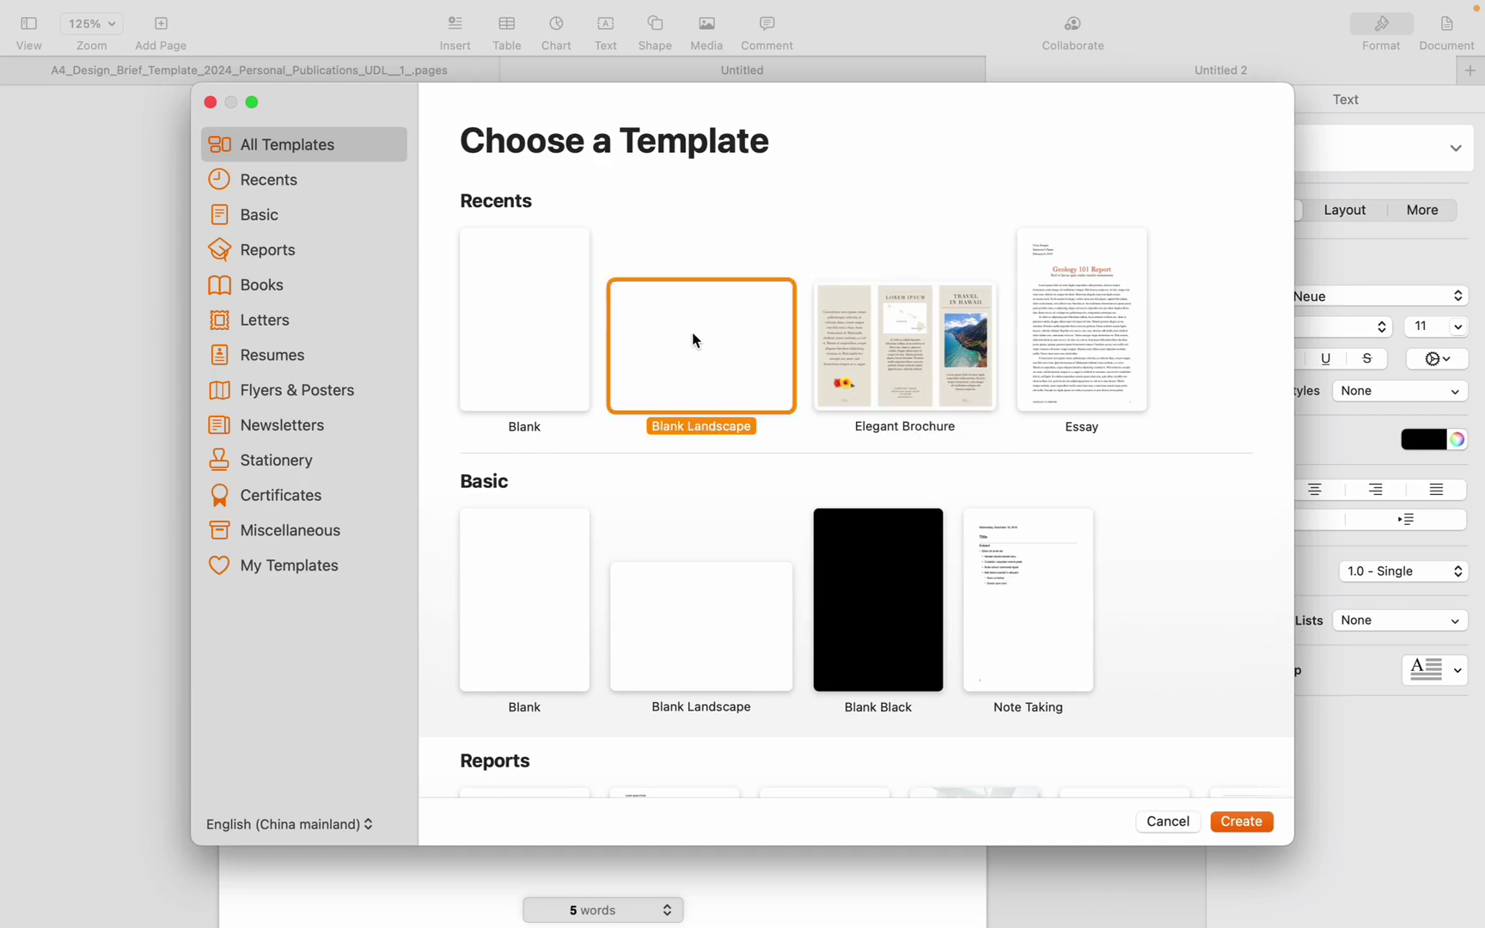
pyautogui.click(935, 333)
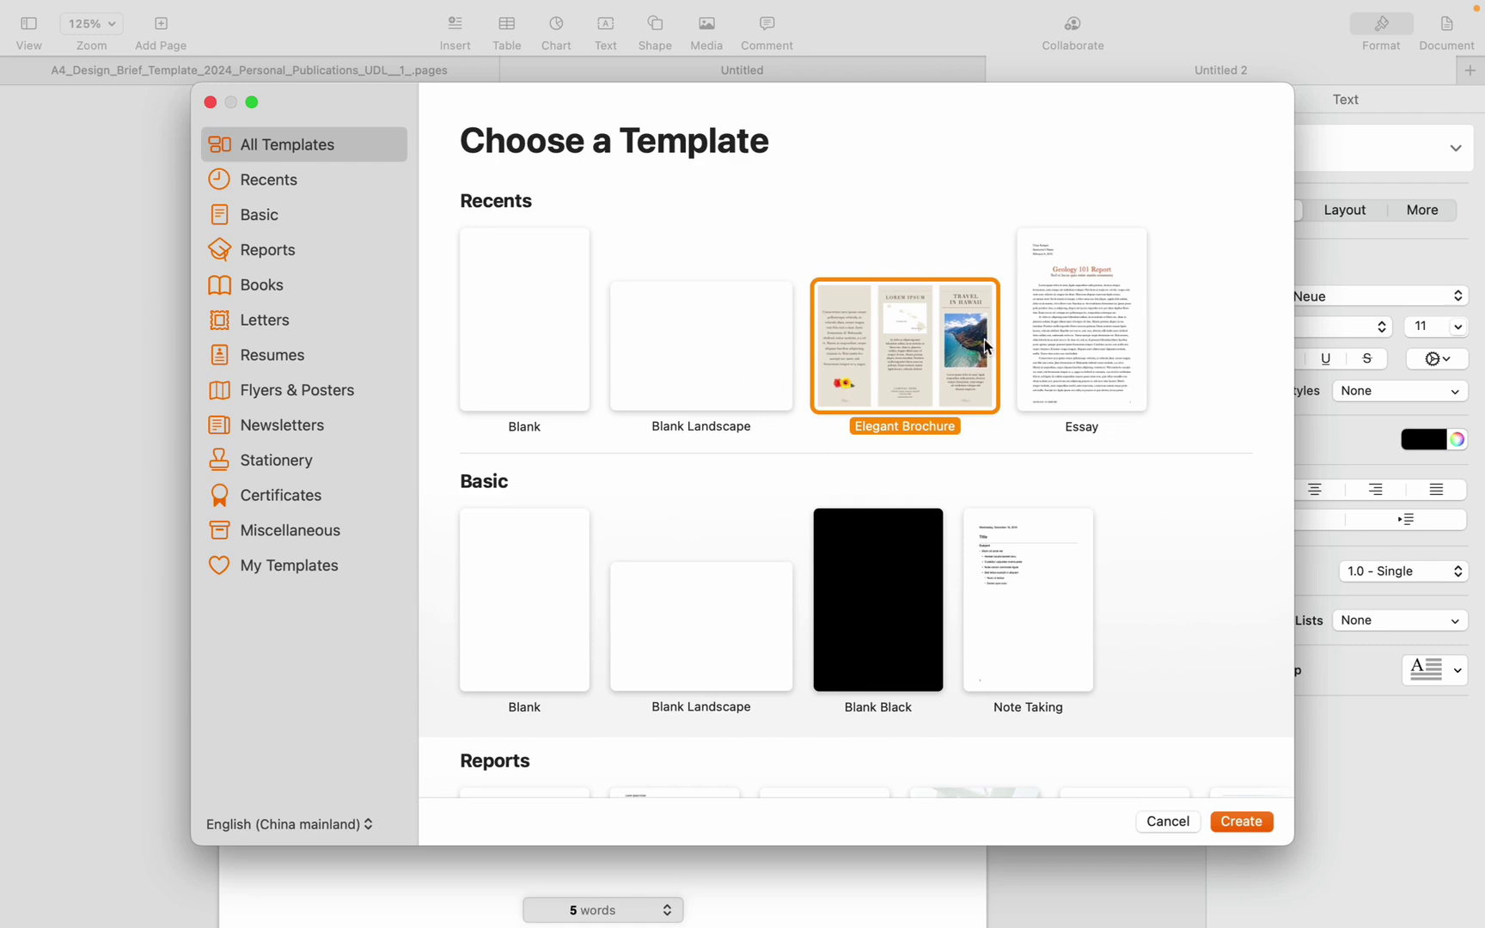
pyautogui.click(768, 342)
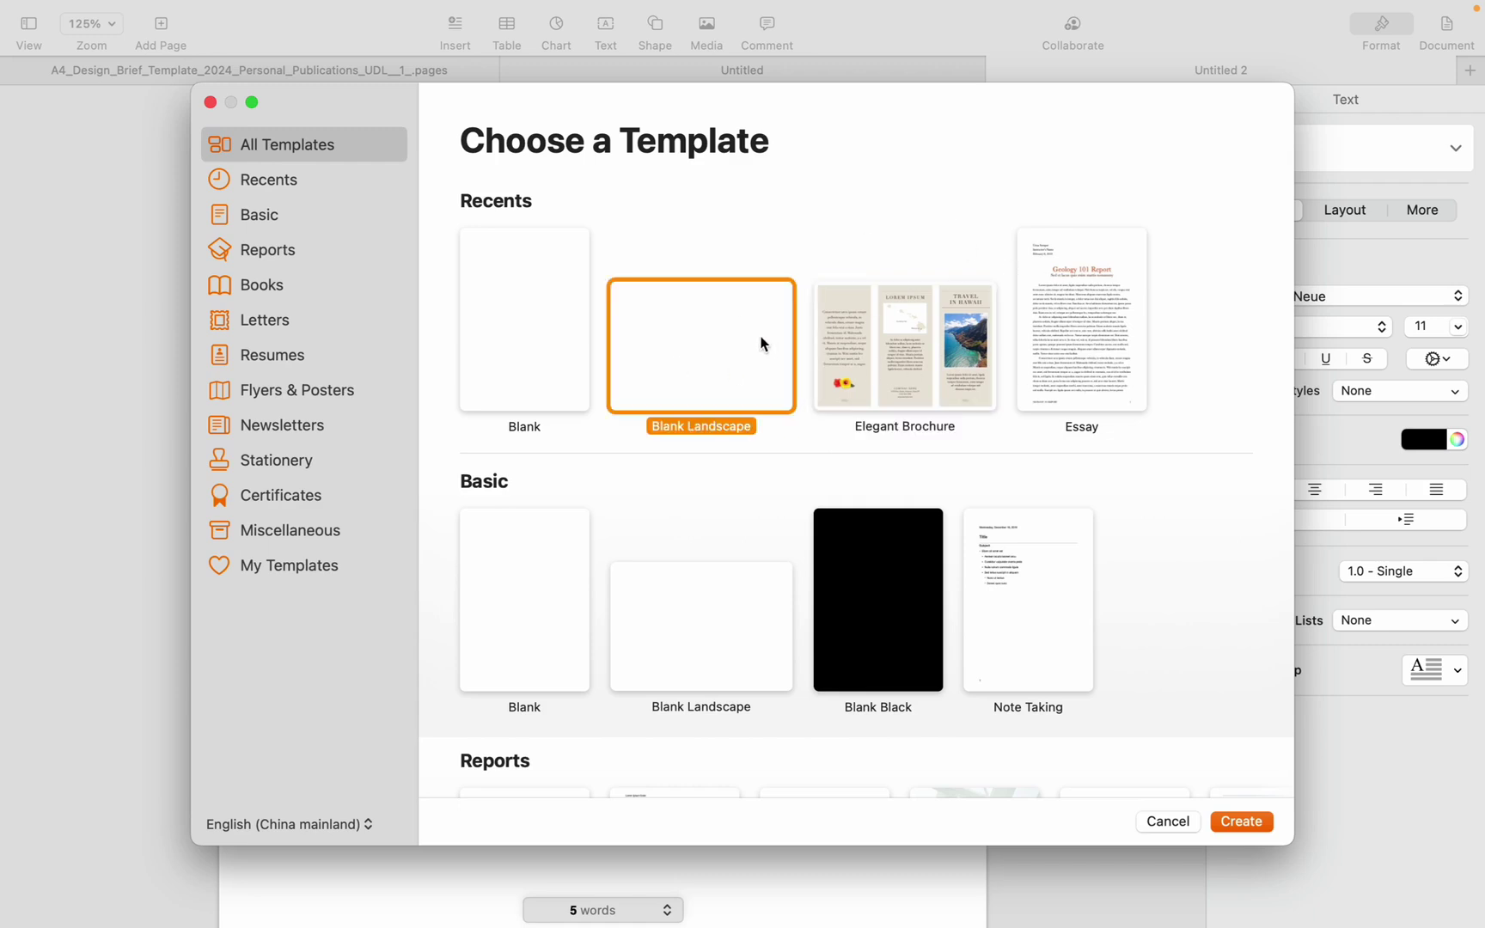
pyautogui.click(1255, 817)
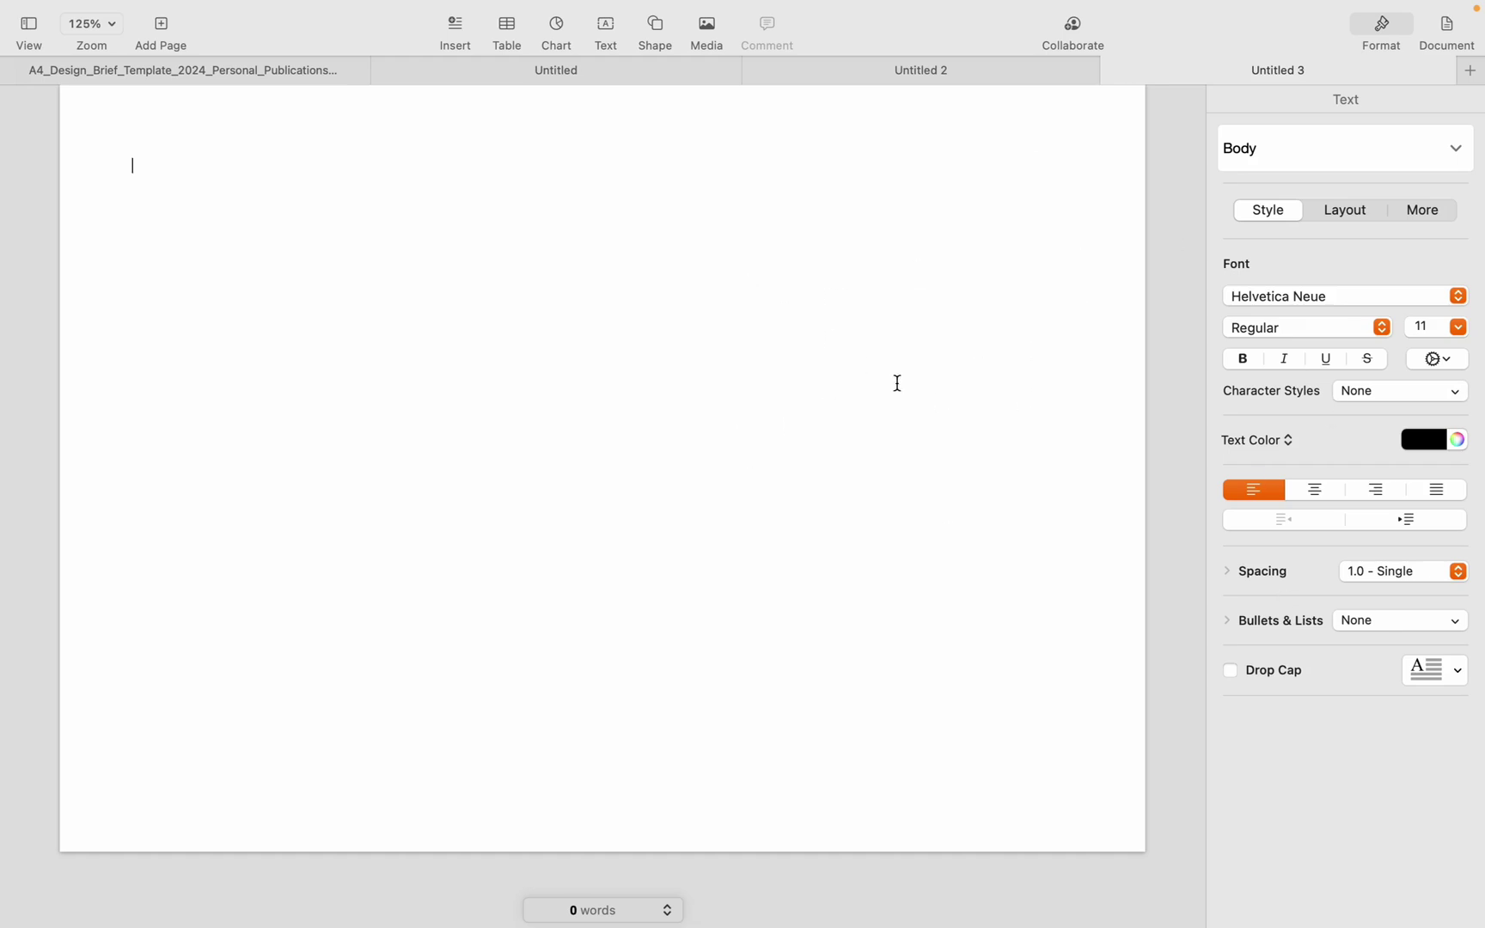
# Step: In the document settings, try portrait orientation, then set the page back to landscape with A4 as the paper size
pyautogui.click(1448, 30)
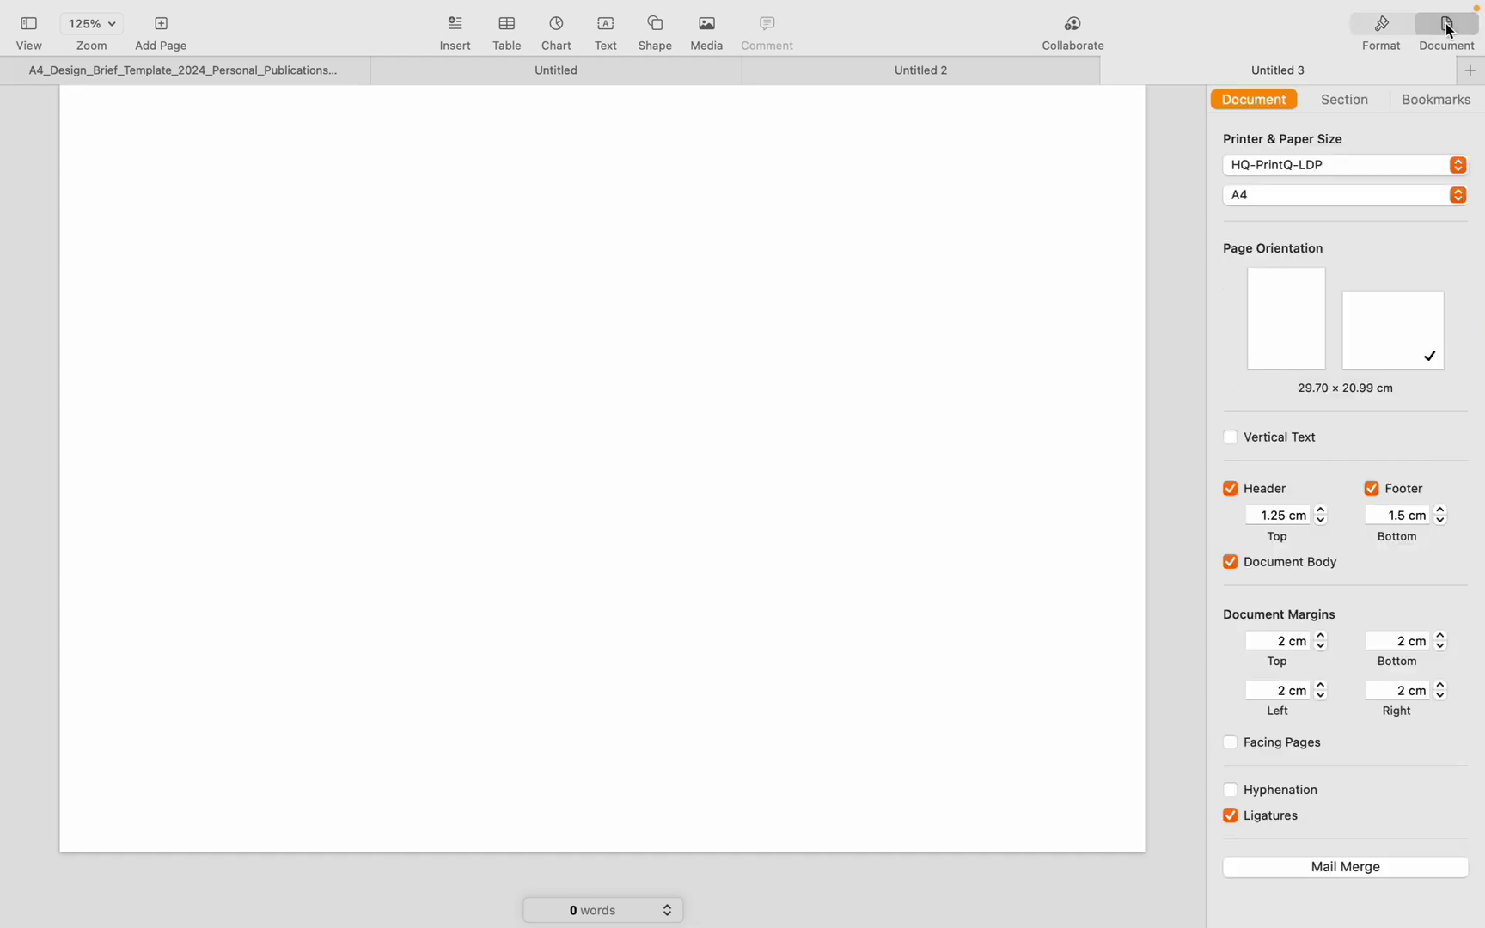
pyautogui.click(1304, 321)
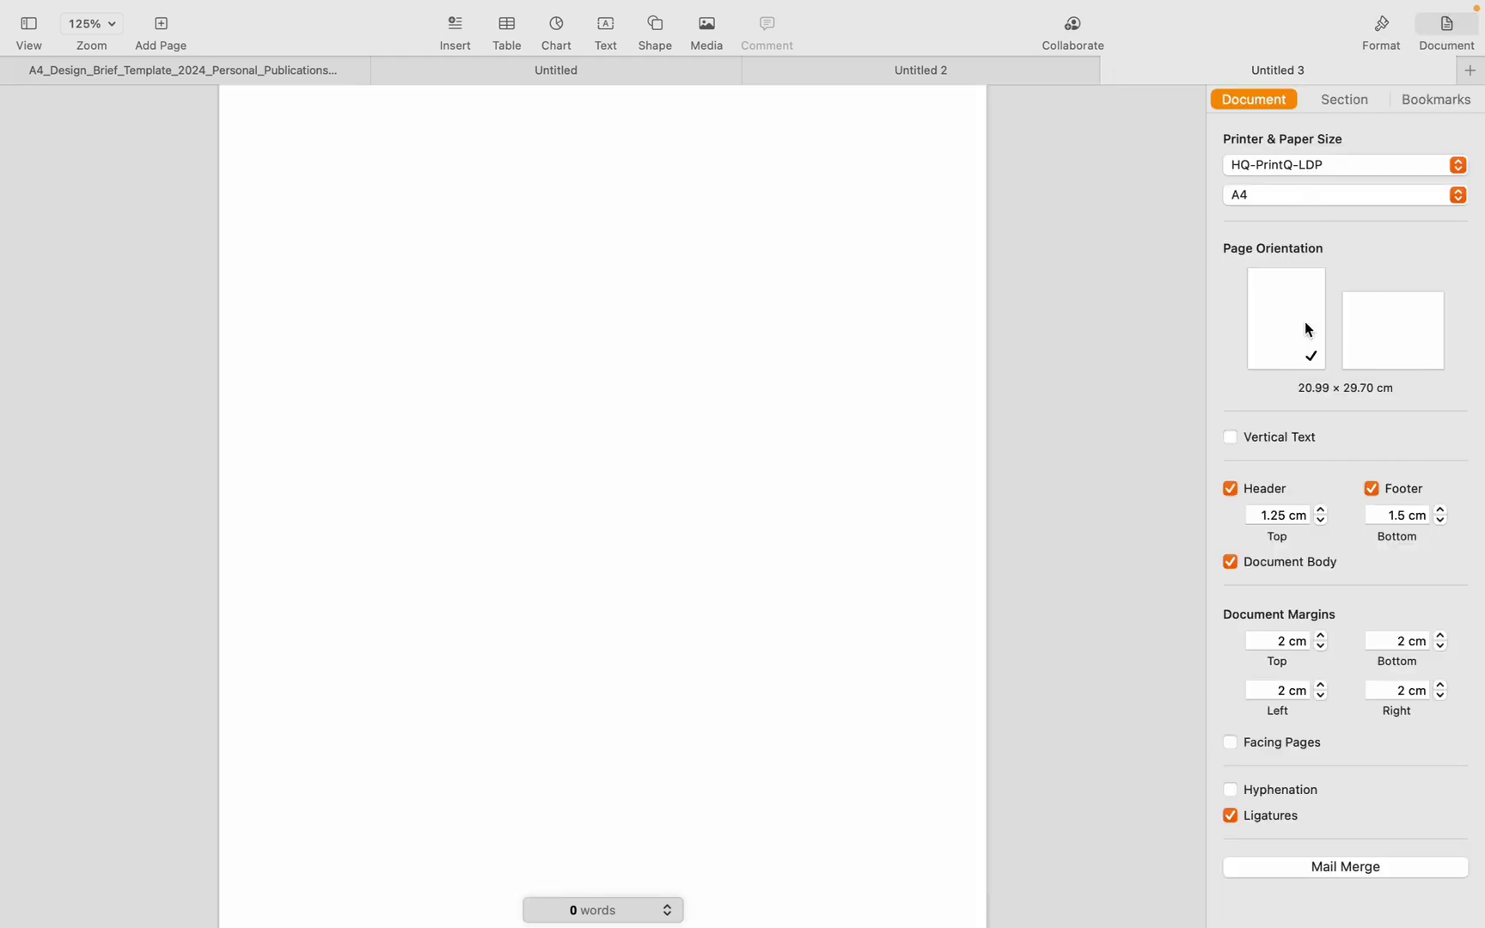
pyautogui.click(1370, 344)
pyautogui.click(1263, 332)
pyautogui.click(1361, 354)
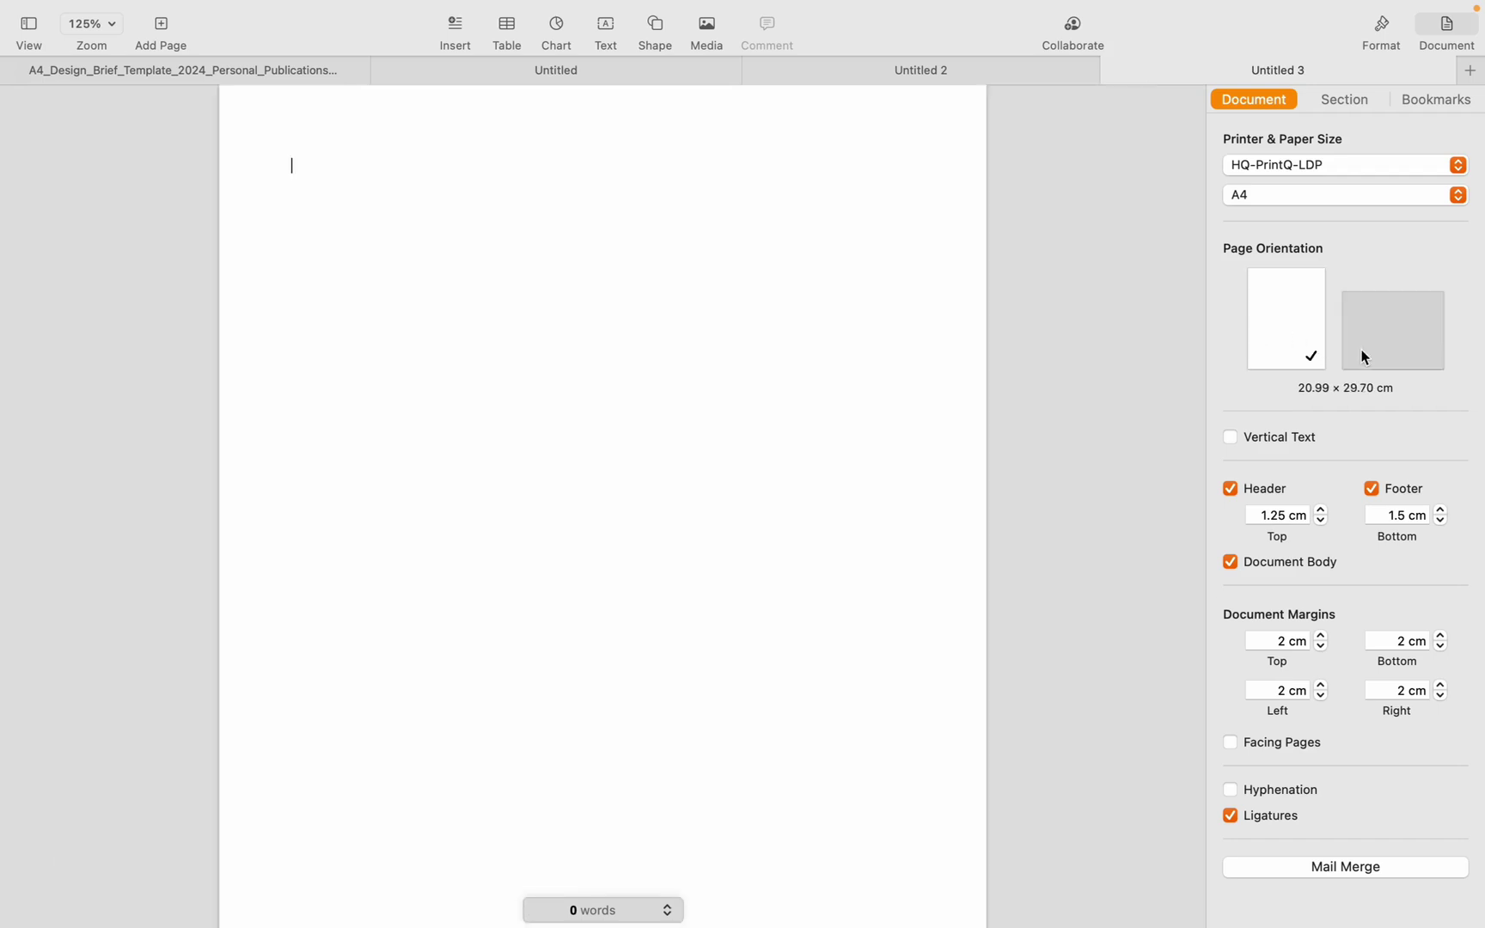
pyautogui.click(1441, 206)
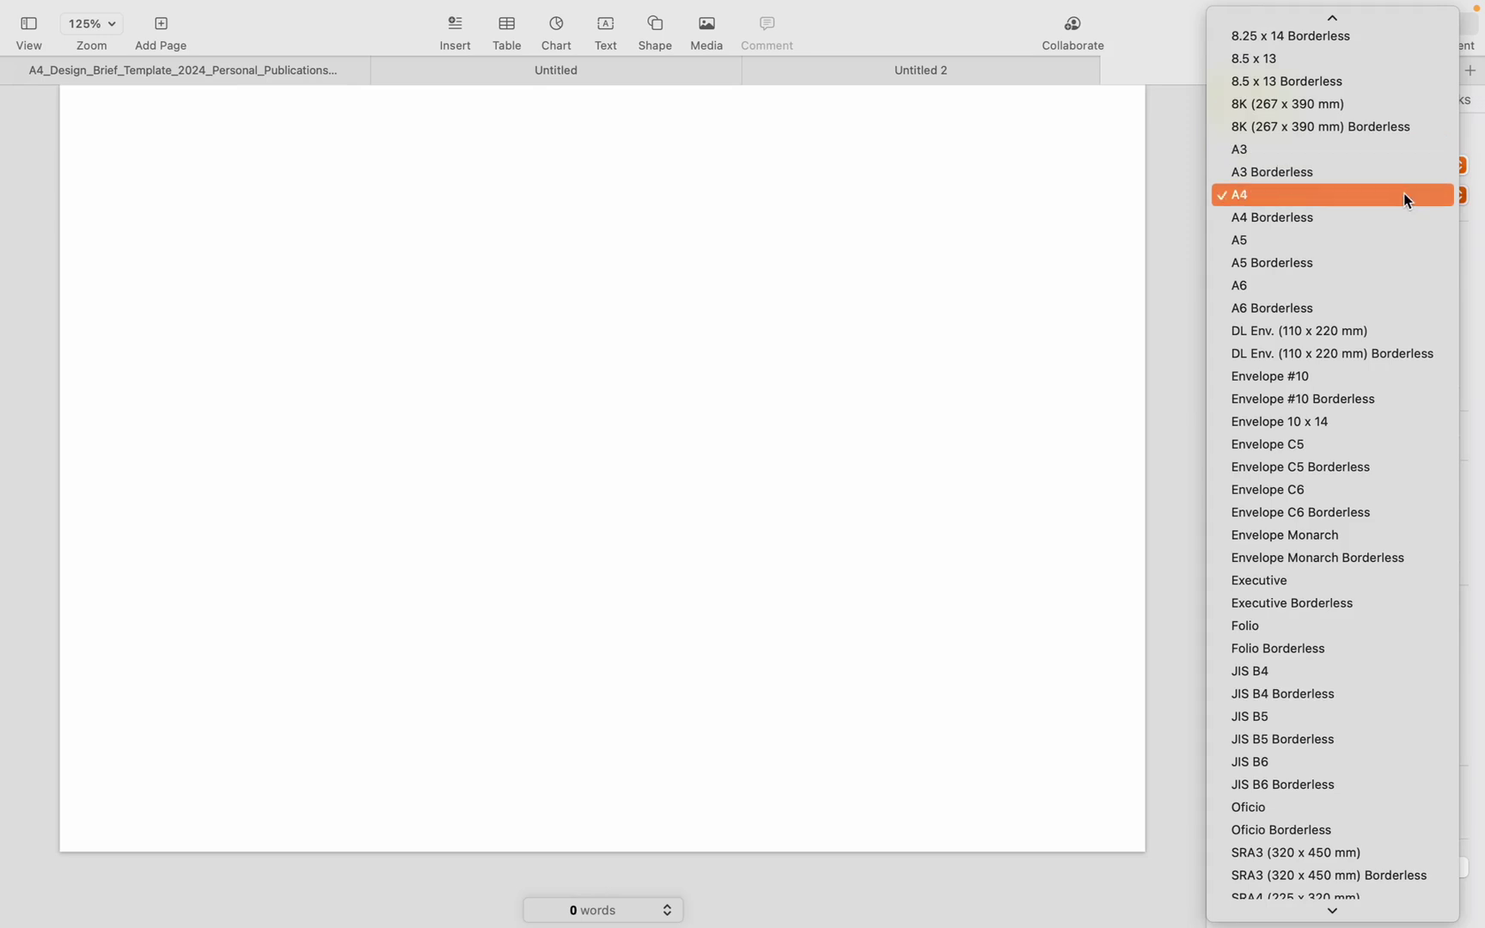
pyautogui.click(1406, 195)
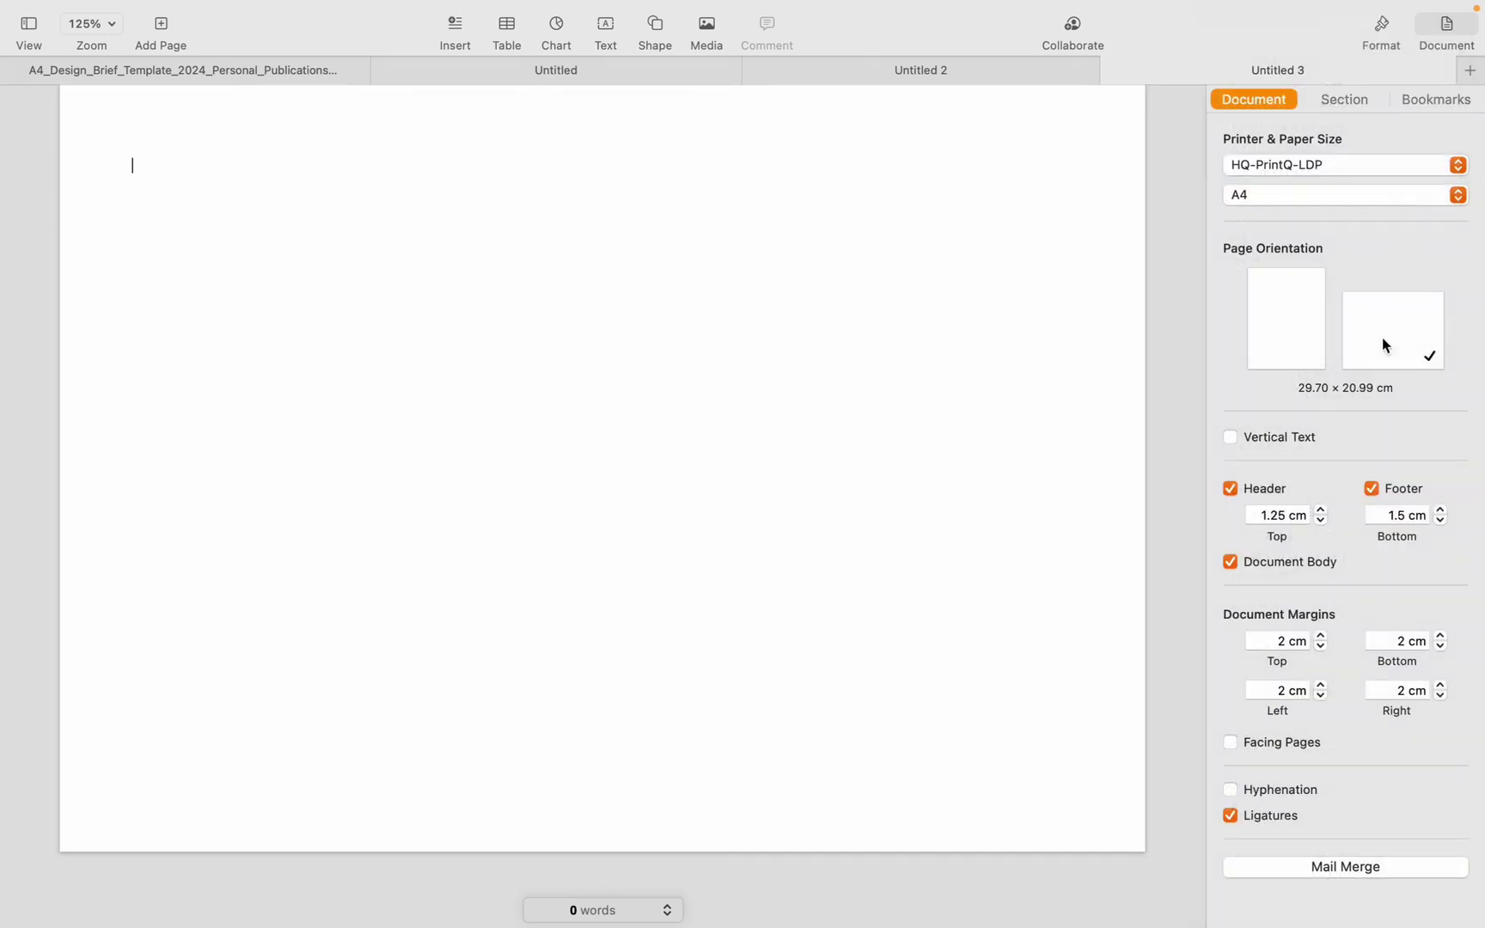
# Step: Turn off the header, footer and document body, converting the file to a page layout document
pyautogui.scroll(-2, 1369, 457)
pyautogui.scroll(-1, 1370, 457)
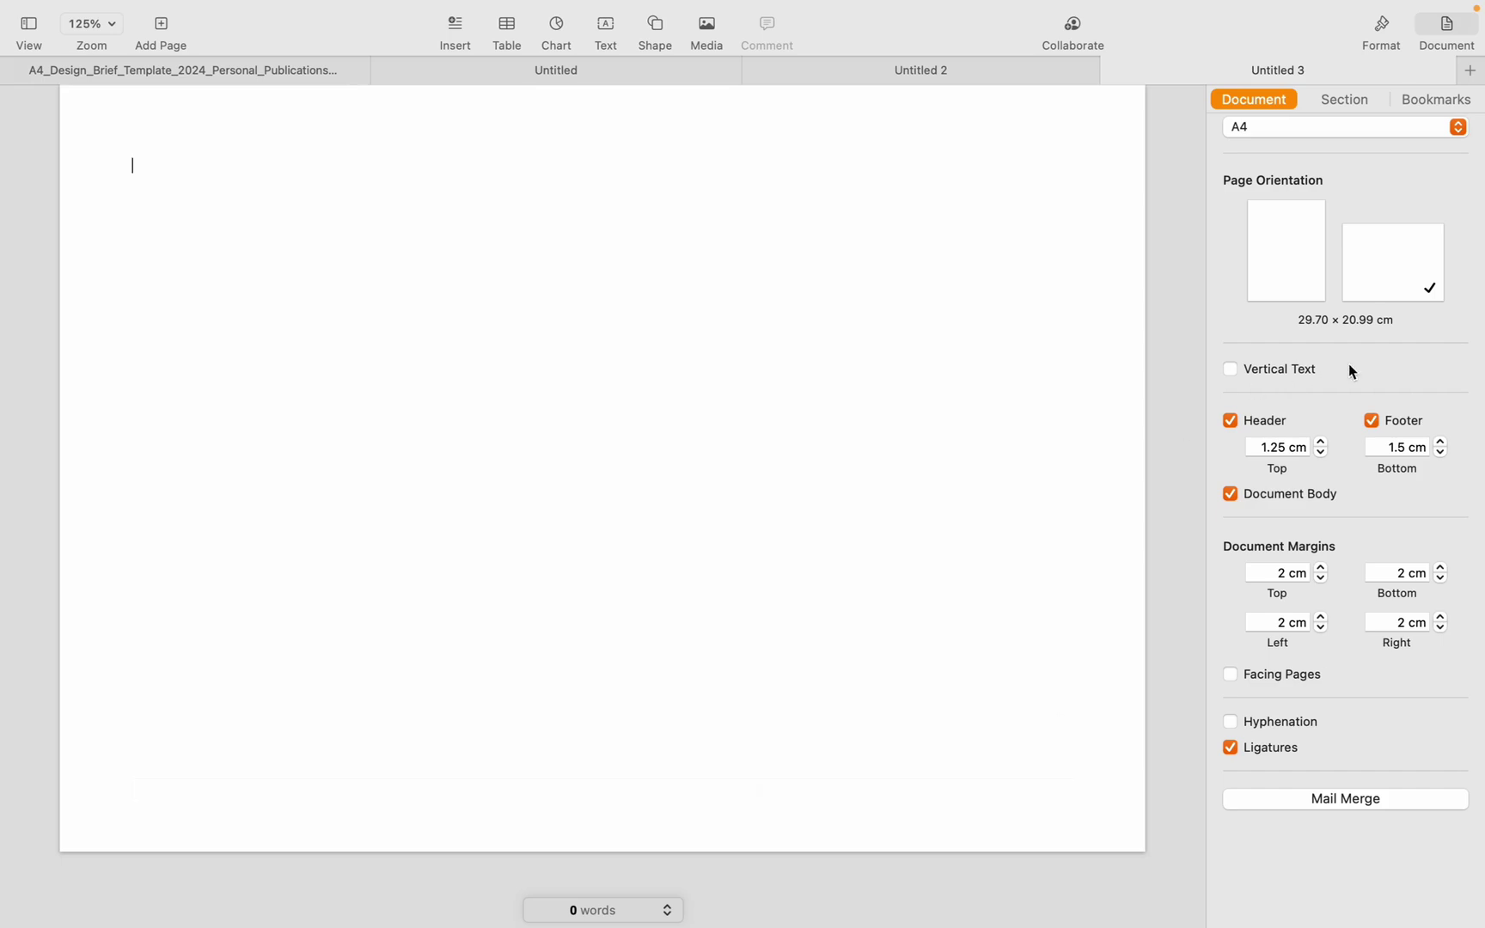
pyautogui.click(1230, 420)
pyautogui.click(1373, 421)
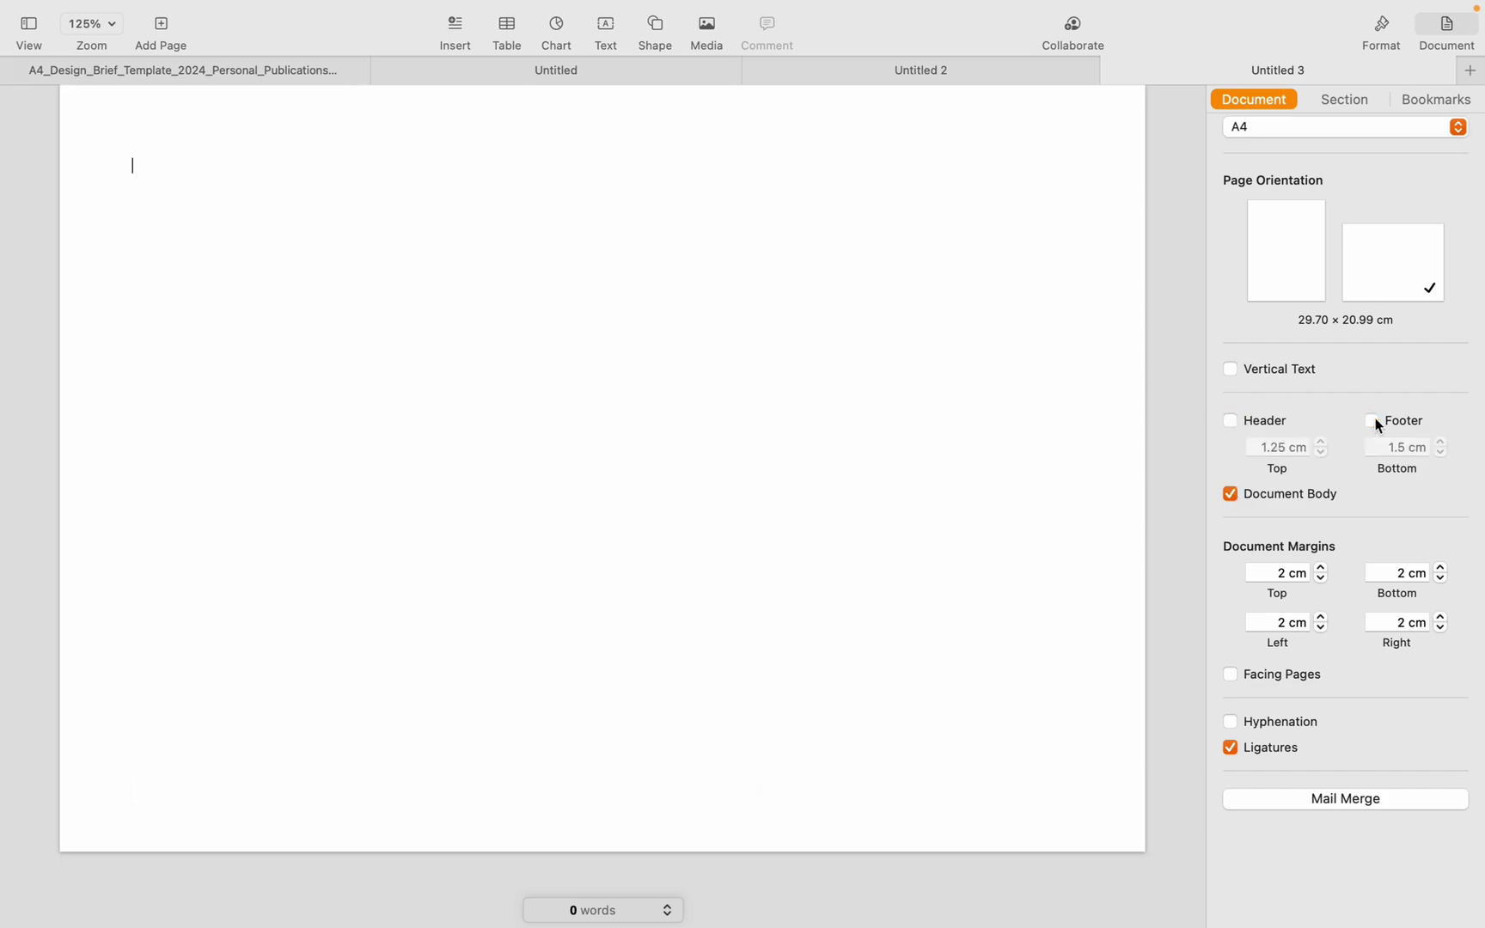
pyautogui.click(1227, 493)
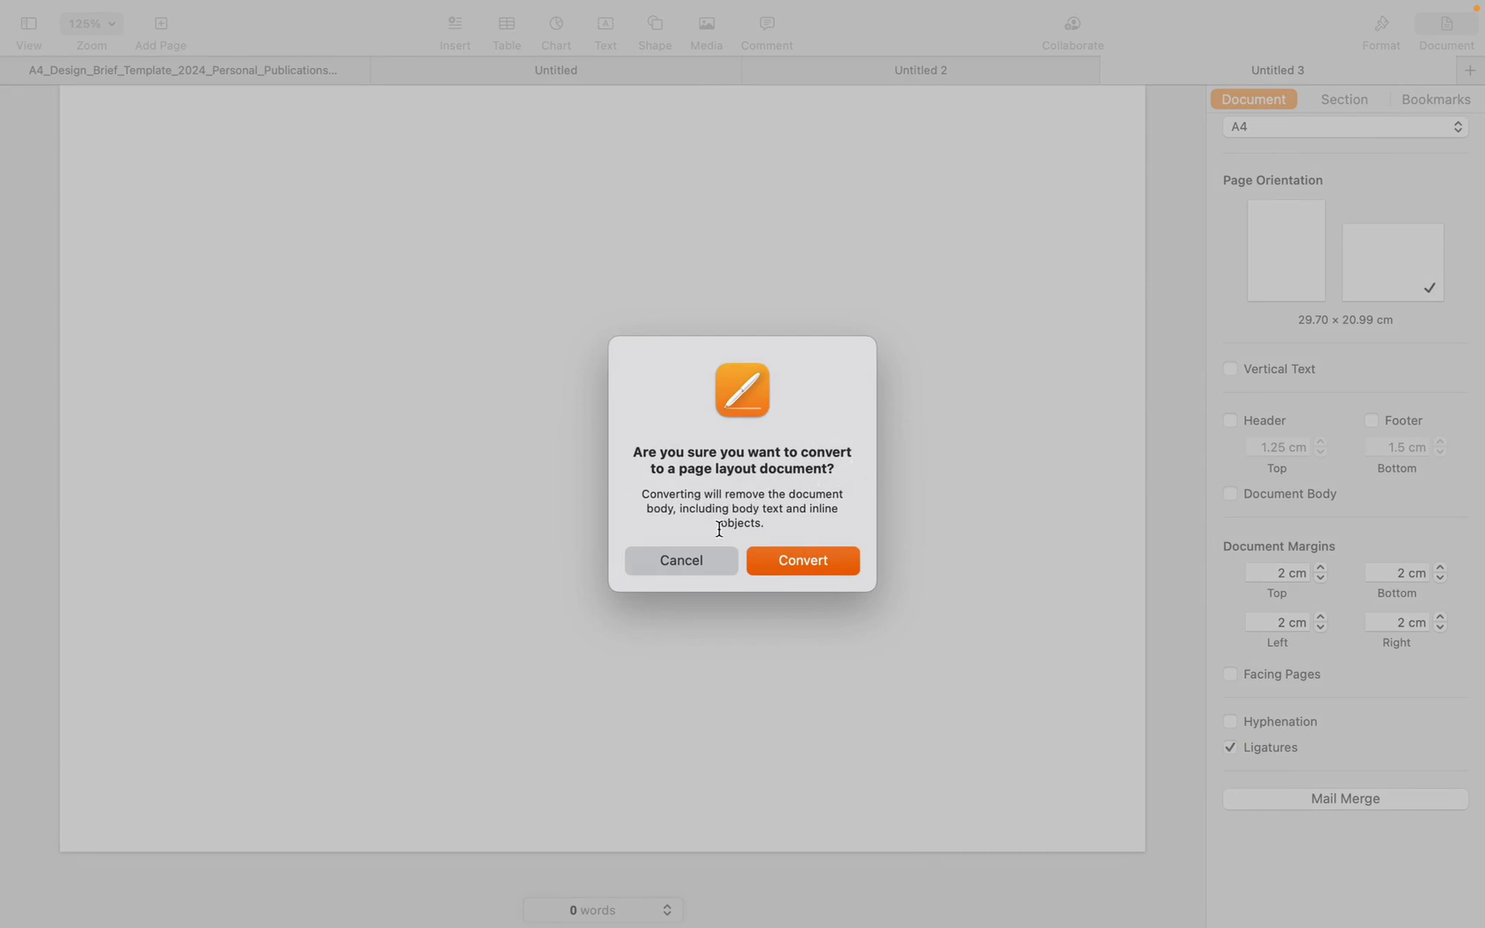
pyautogui.click(809, 561)
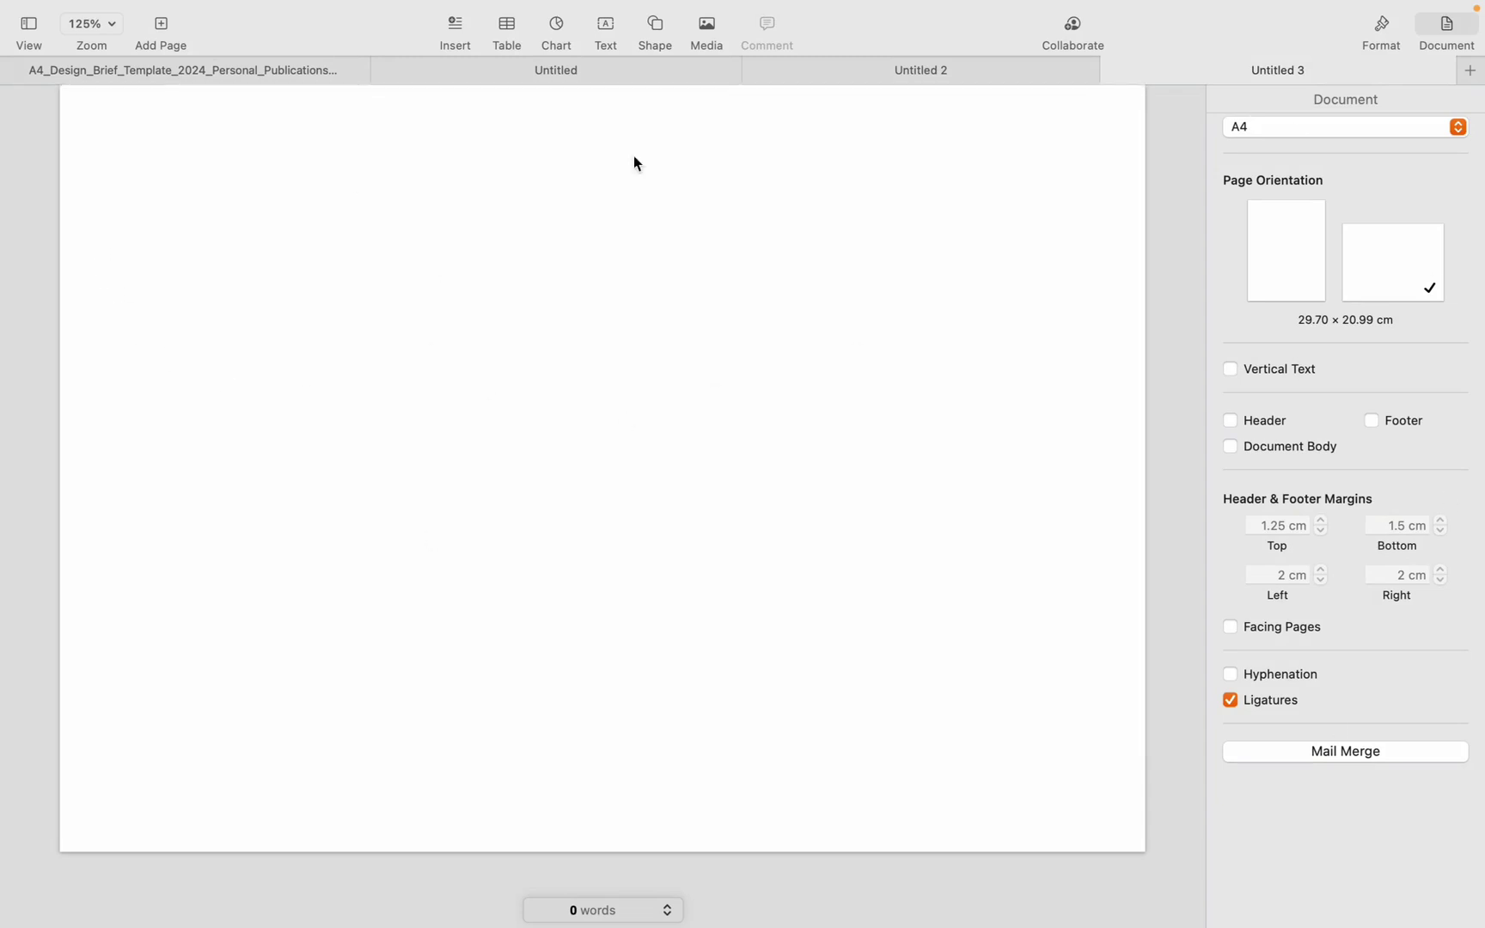
# Step: Add a text box to the page and replace its placeholder text with "Adsfsdvdsv"
pyautogui.click(610, 30)
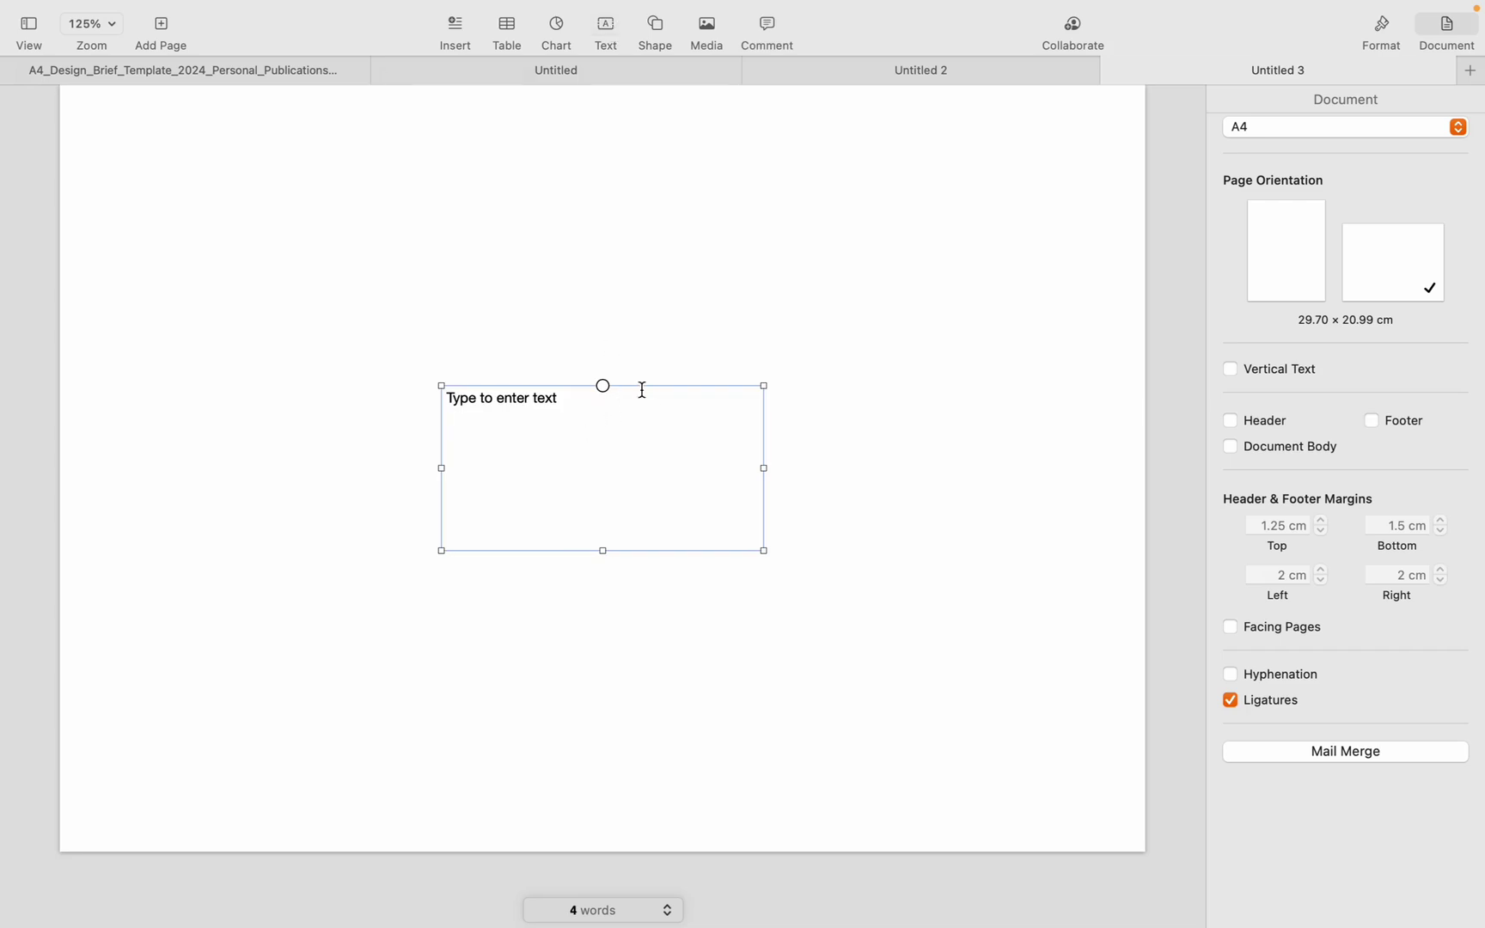
pyautogui.click(641, 389)
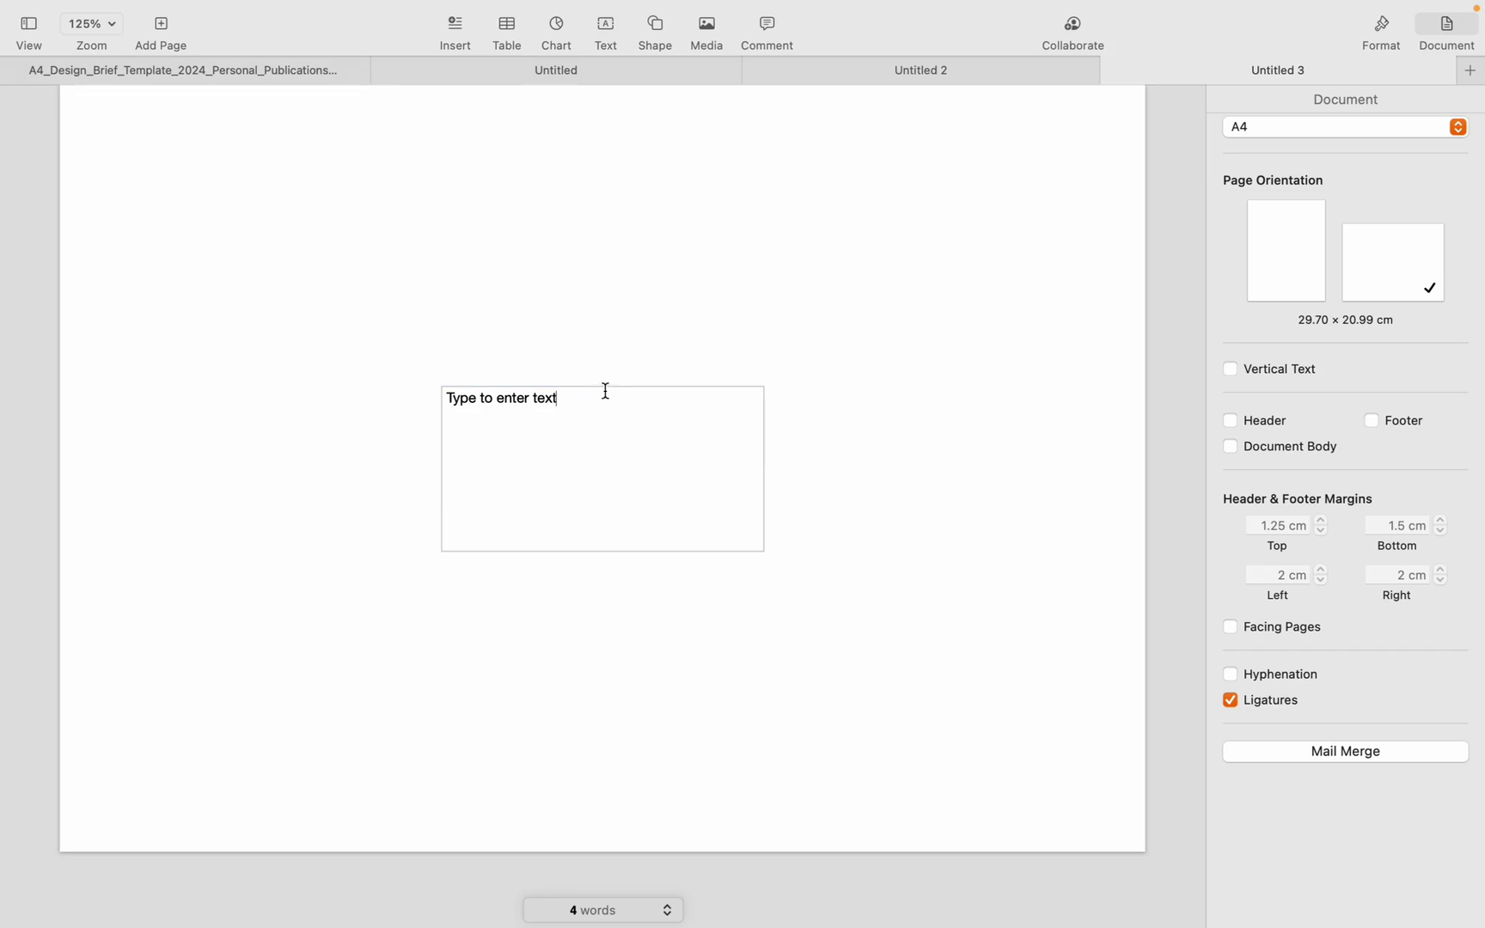
pyautogui.press('super+a')
pyautogui.press('BackSpace')
pyautogui.write('adsfsdvdsv')
pyautogui.press('Return')
pyautogui.click(819, 472)
# Step: Show the arrangement settings of the text box and set its text wrap to None
pyautogui.click(600, 444)
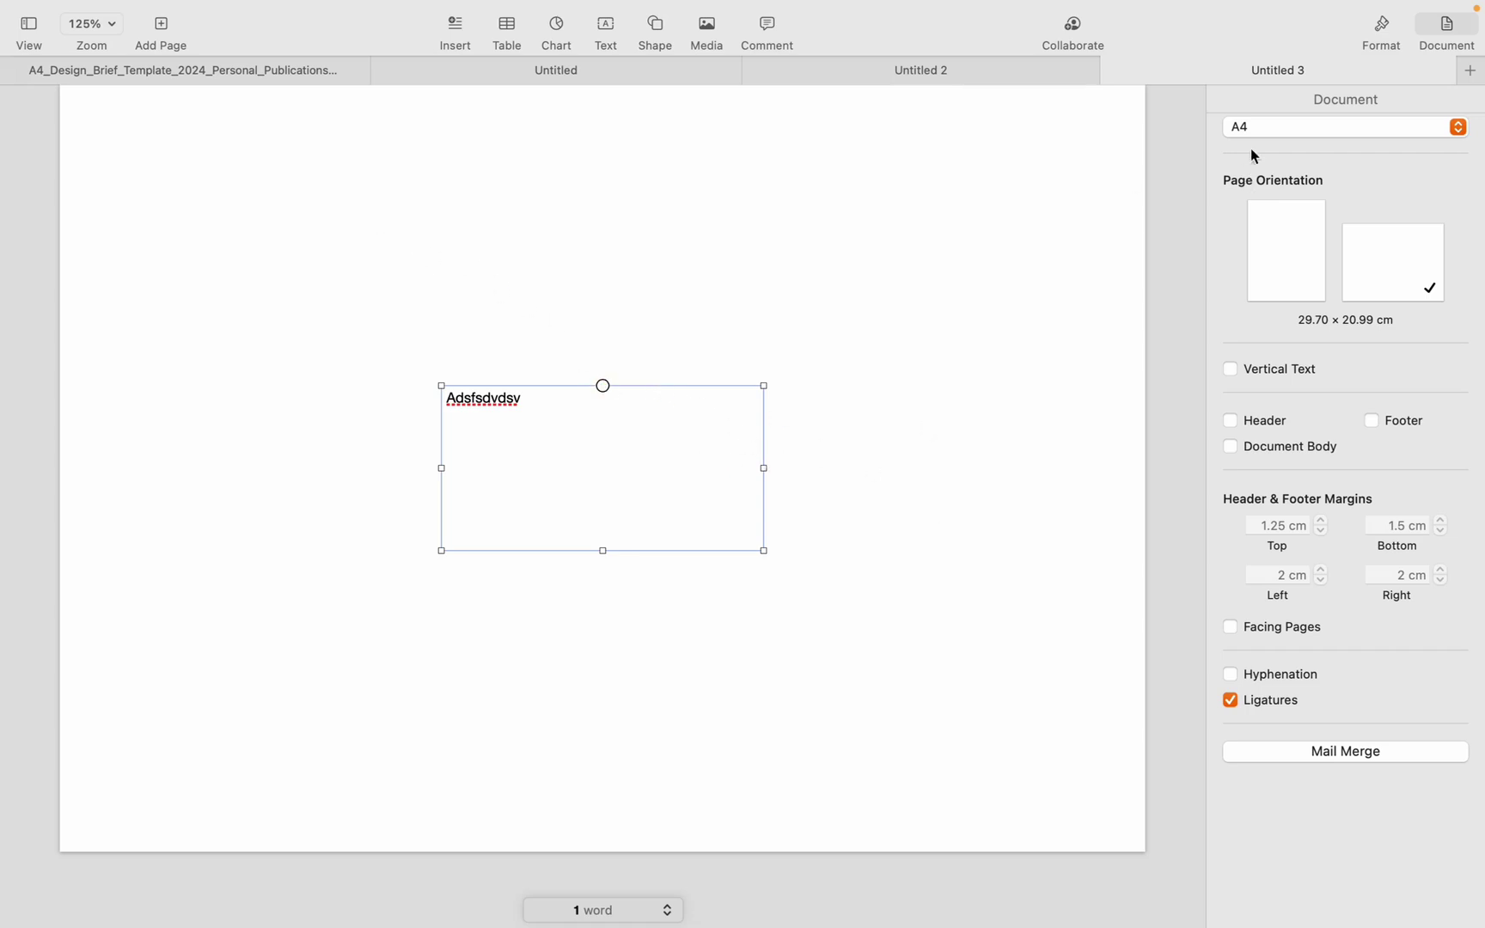
pyautogui.click(1382, 34)
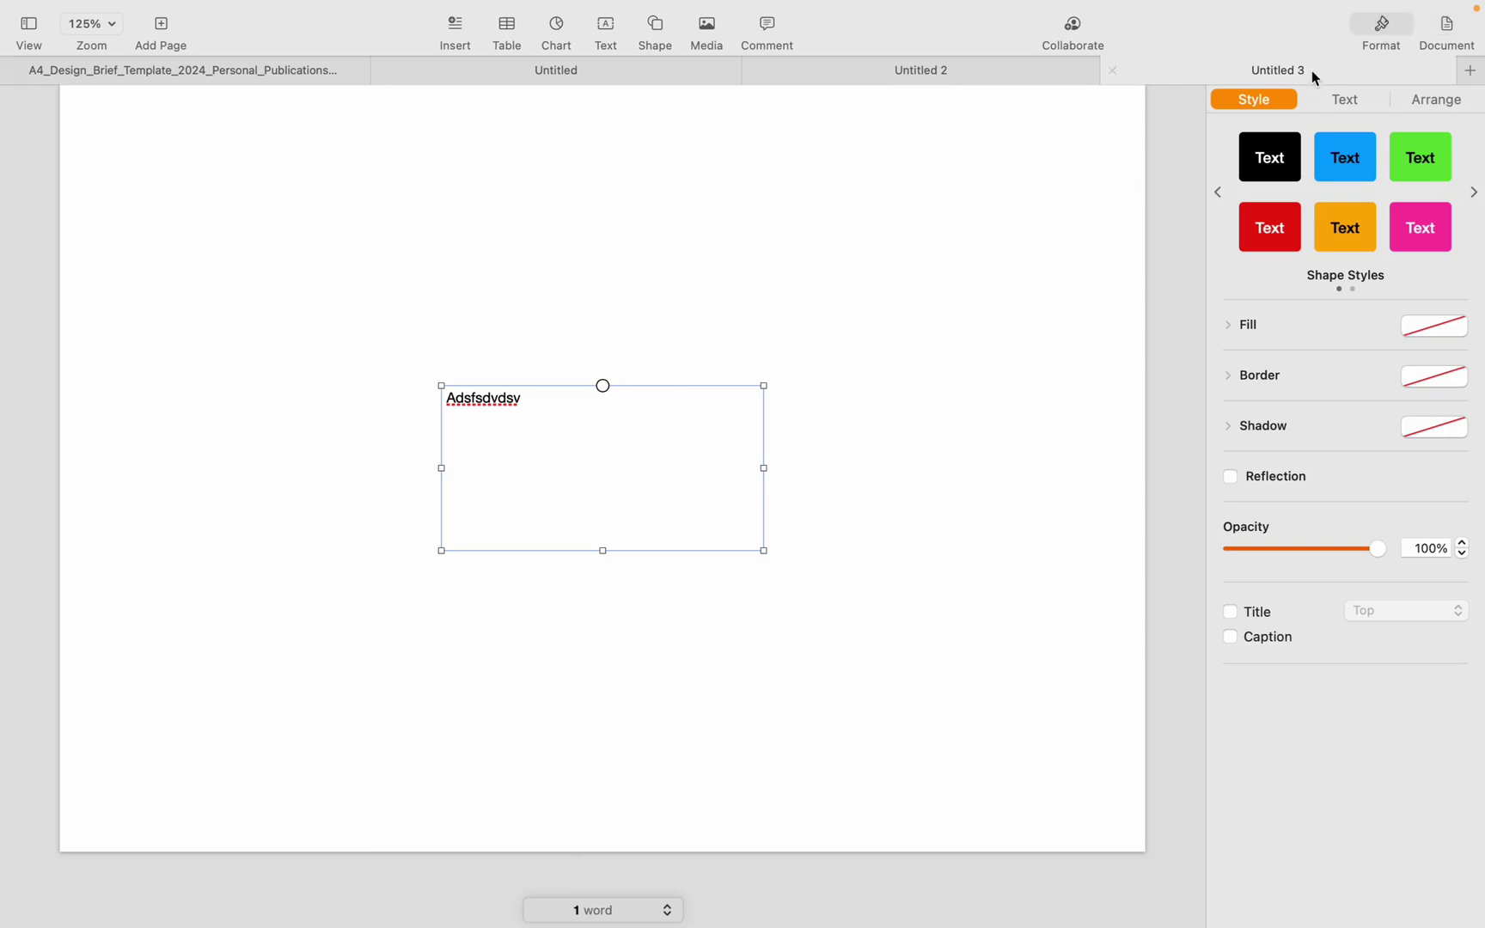
pyautogui.click(1423, 103)
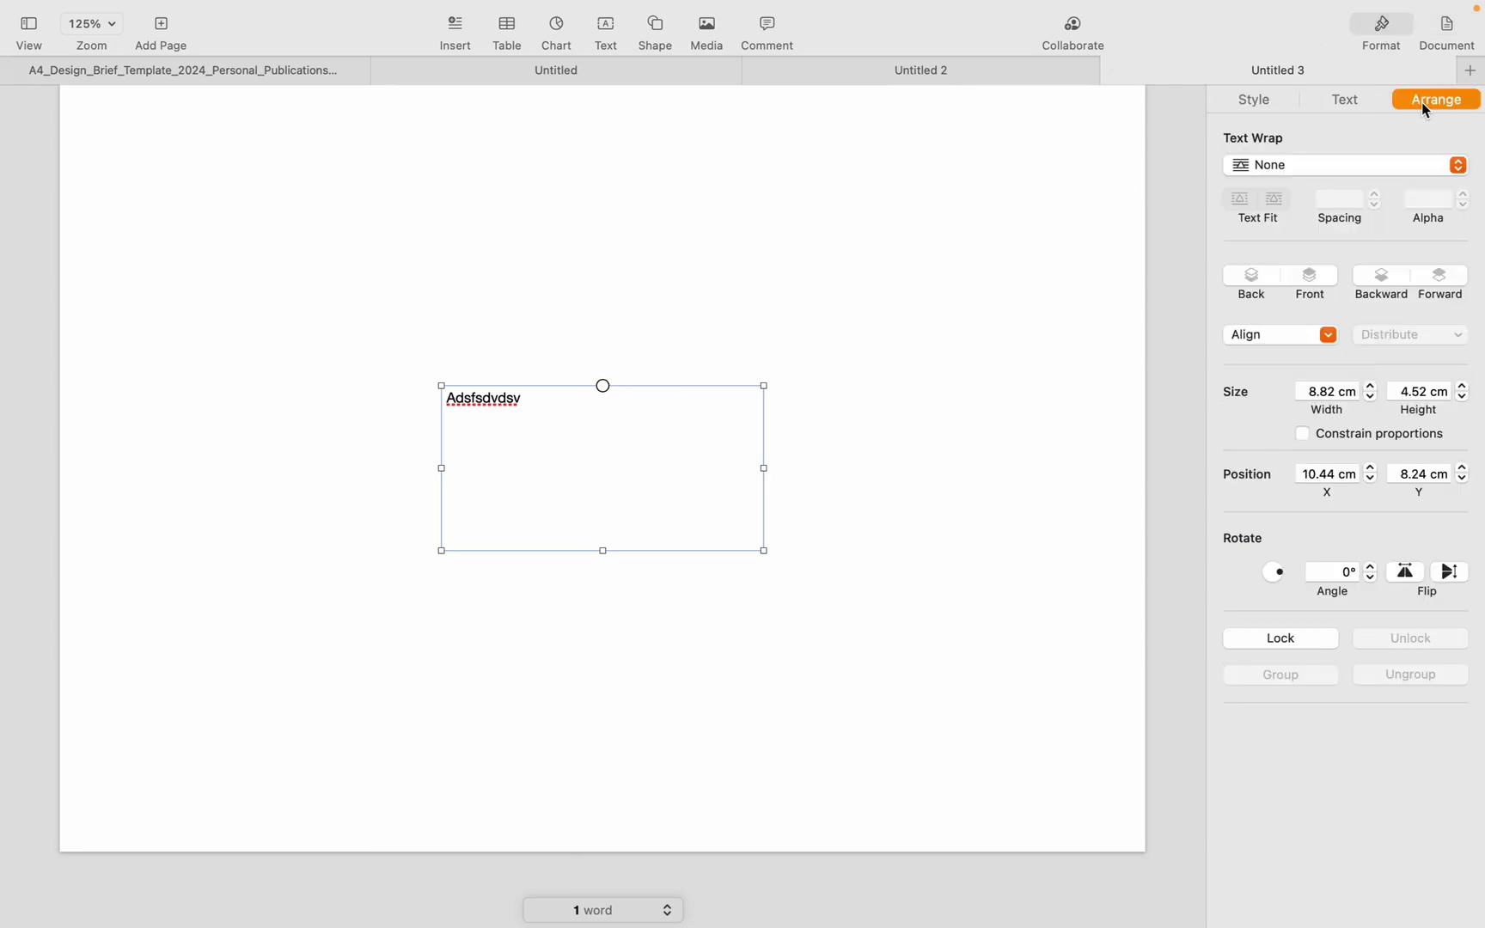
pyautogui.click(1272, 165)
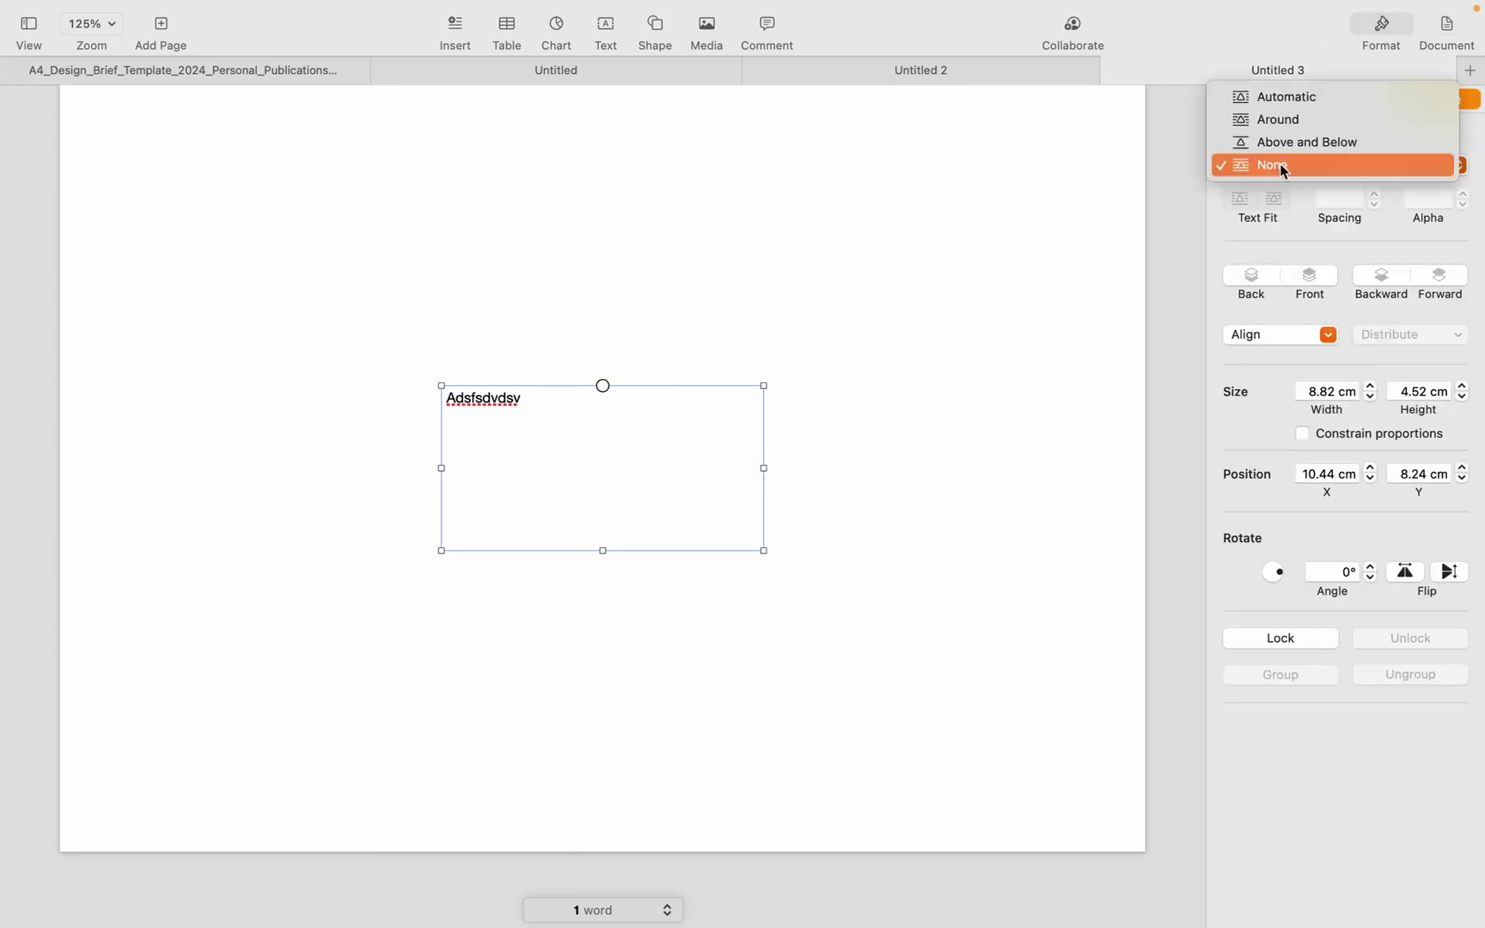
pyautogui.click(1279, 163)
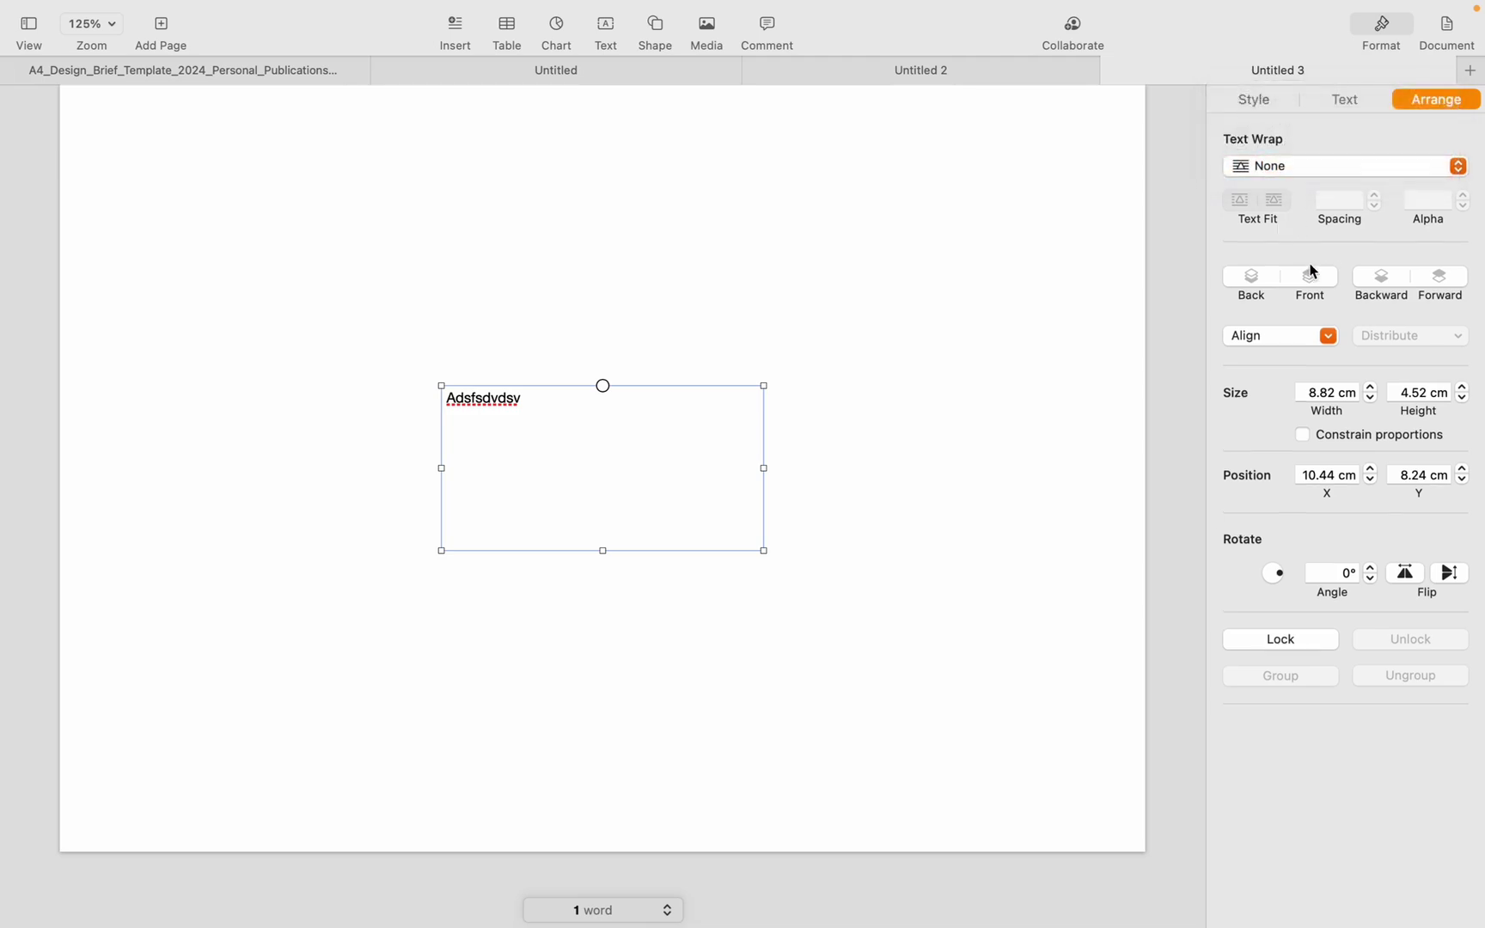
# Step: Narrow the text box to 8.26 cm and move it to about X 10.72 cm, Y 6.6 cm on the page
pyautogui.click(885, 515)
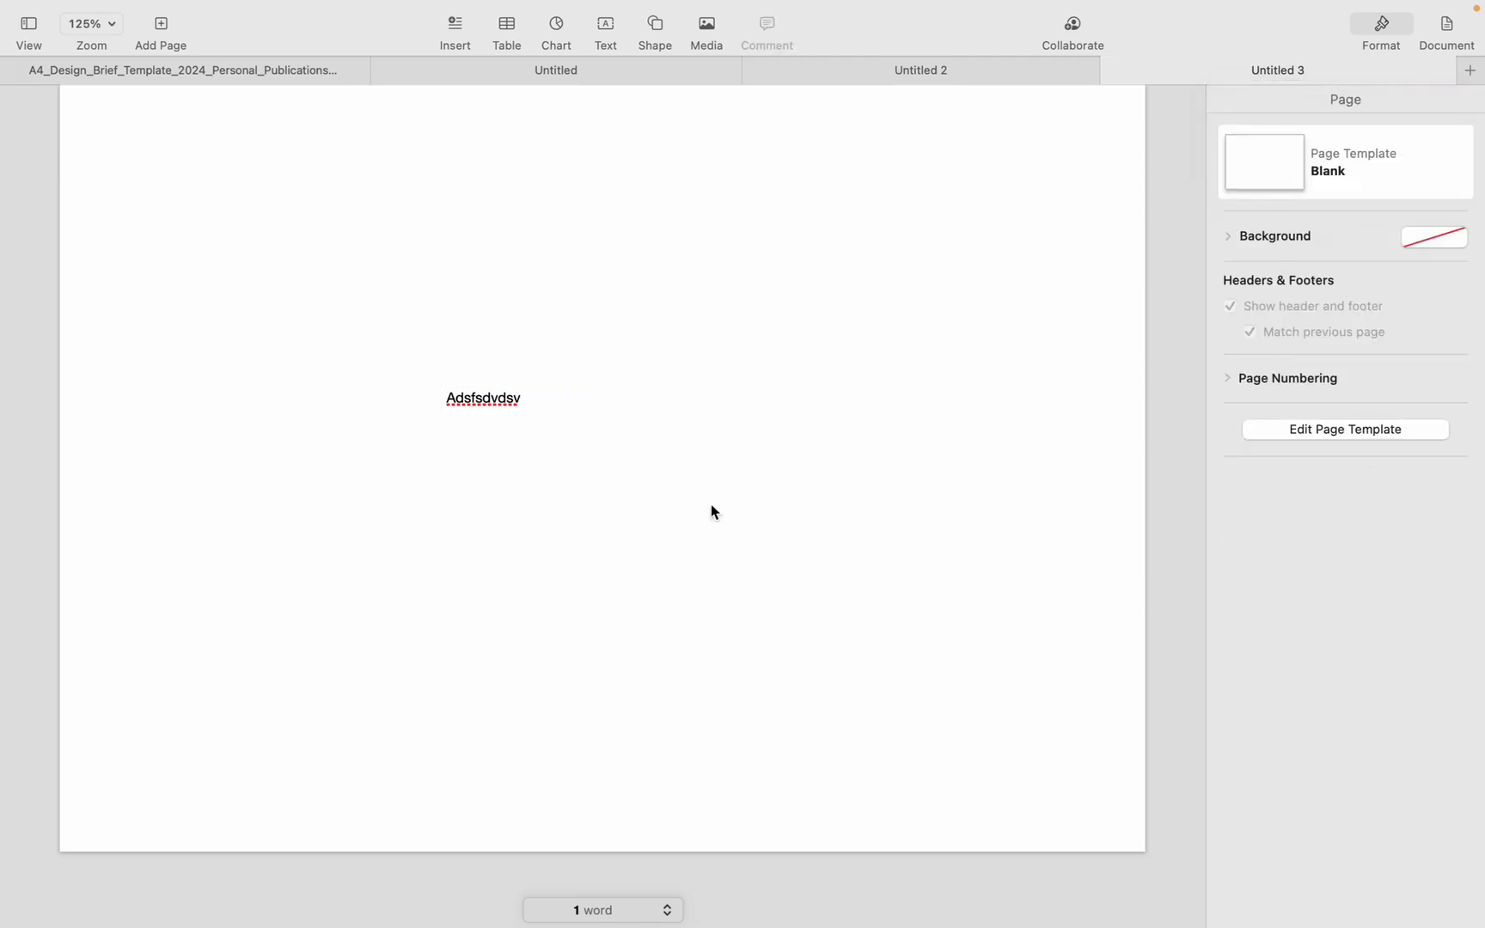
pyautogui.click(513, 404)
pyautogui.moveTo(441, 386)
pyautogui.mouseDown()
pyautogui.moveTo(660, 510)
pyautogui.moveTo(462, 386)
pyautogui.mouseUp()
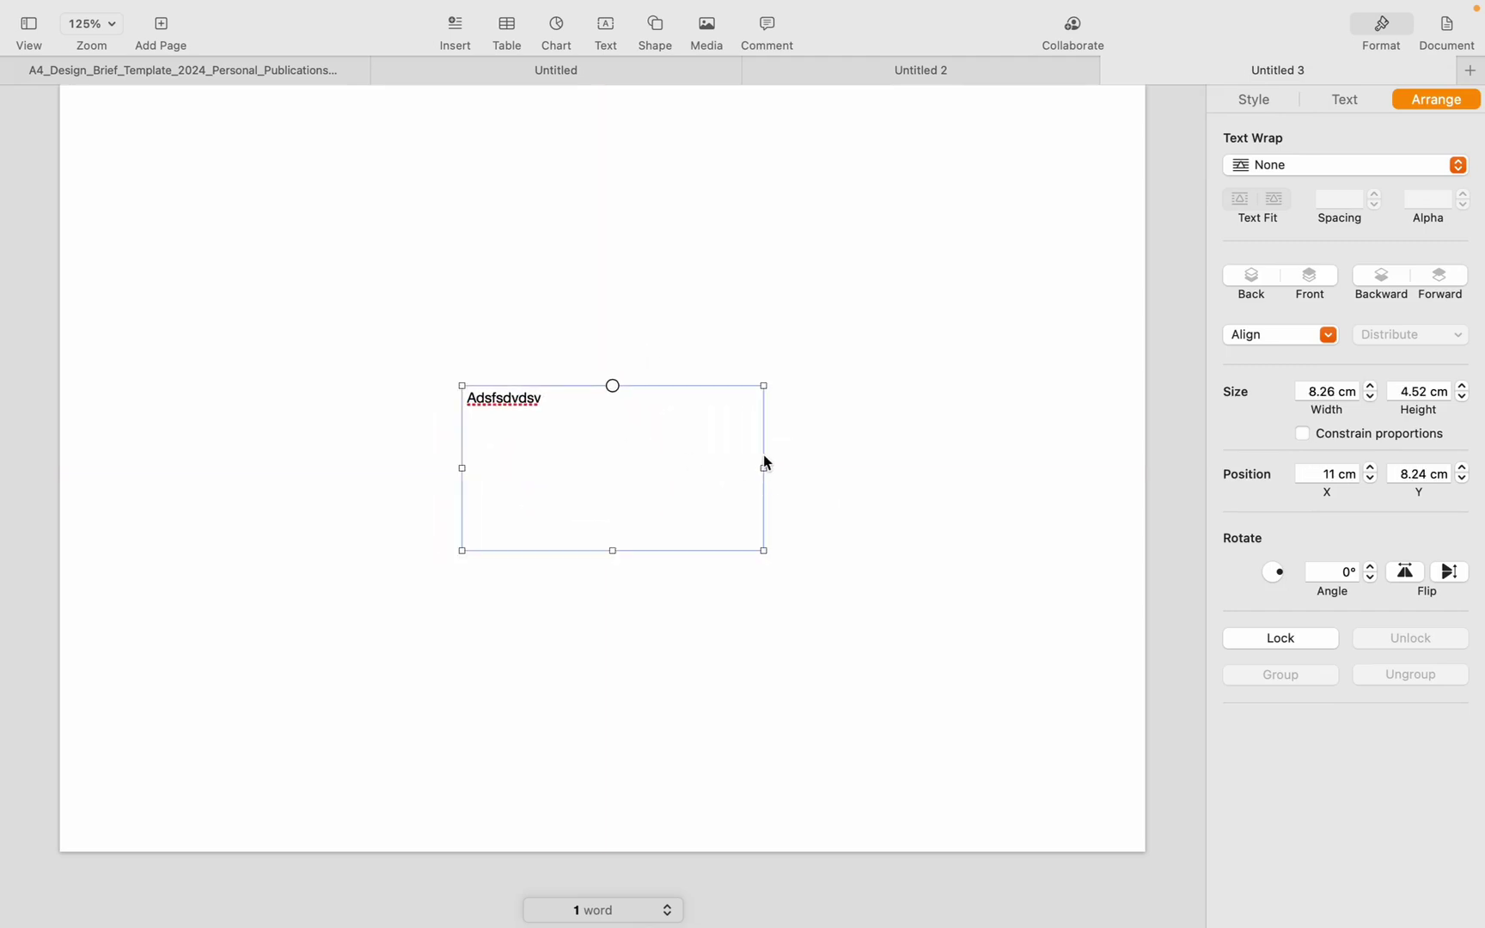
pyautogui.moveTo(765, 464); pyautogui.dragTo(768, 373)
pyautogui.click(707, 36)
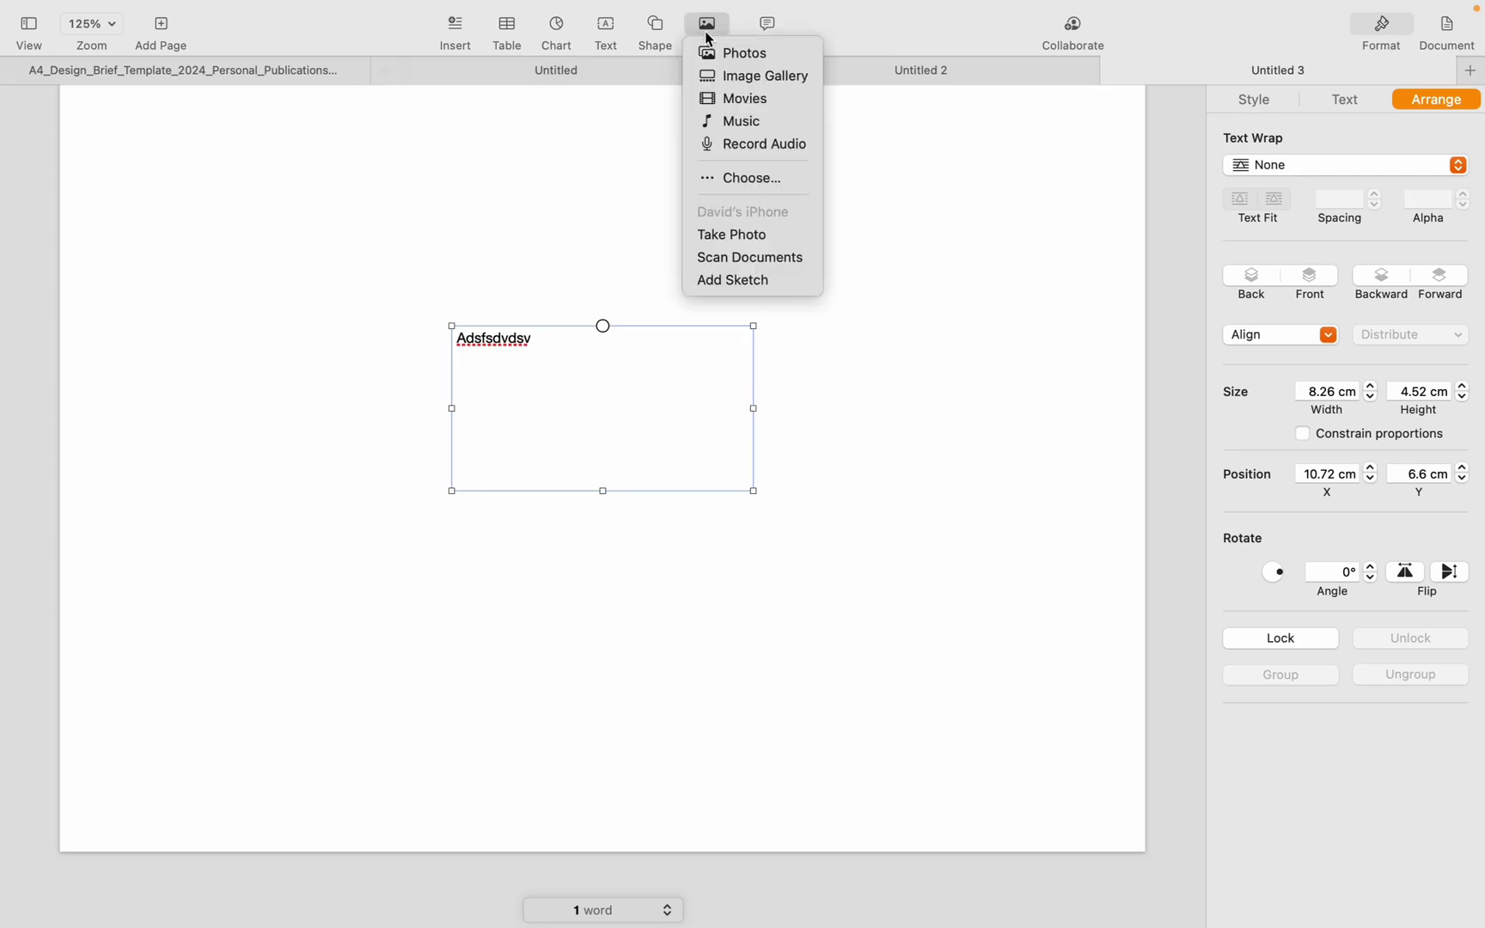
pyautogui.click(641, 120)
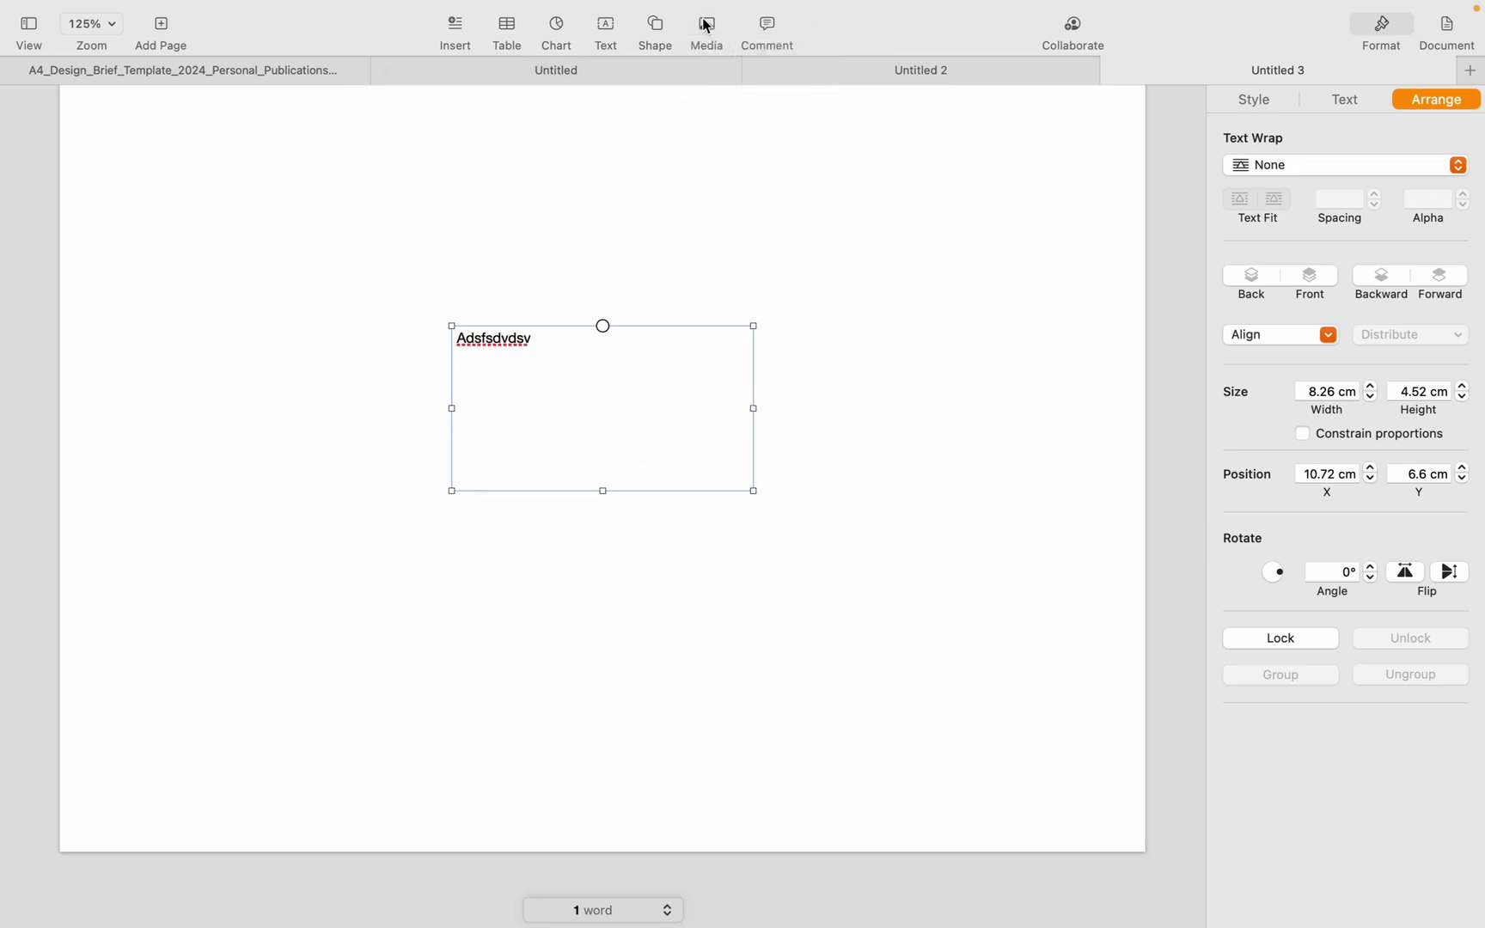
pyautogui.click(707, 25)
pyautogui.click(758, 180)
pyautogui.press('Escape')
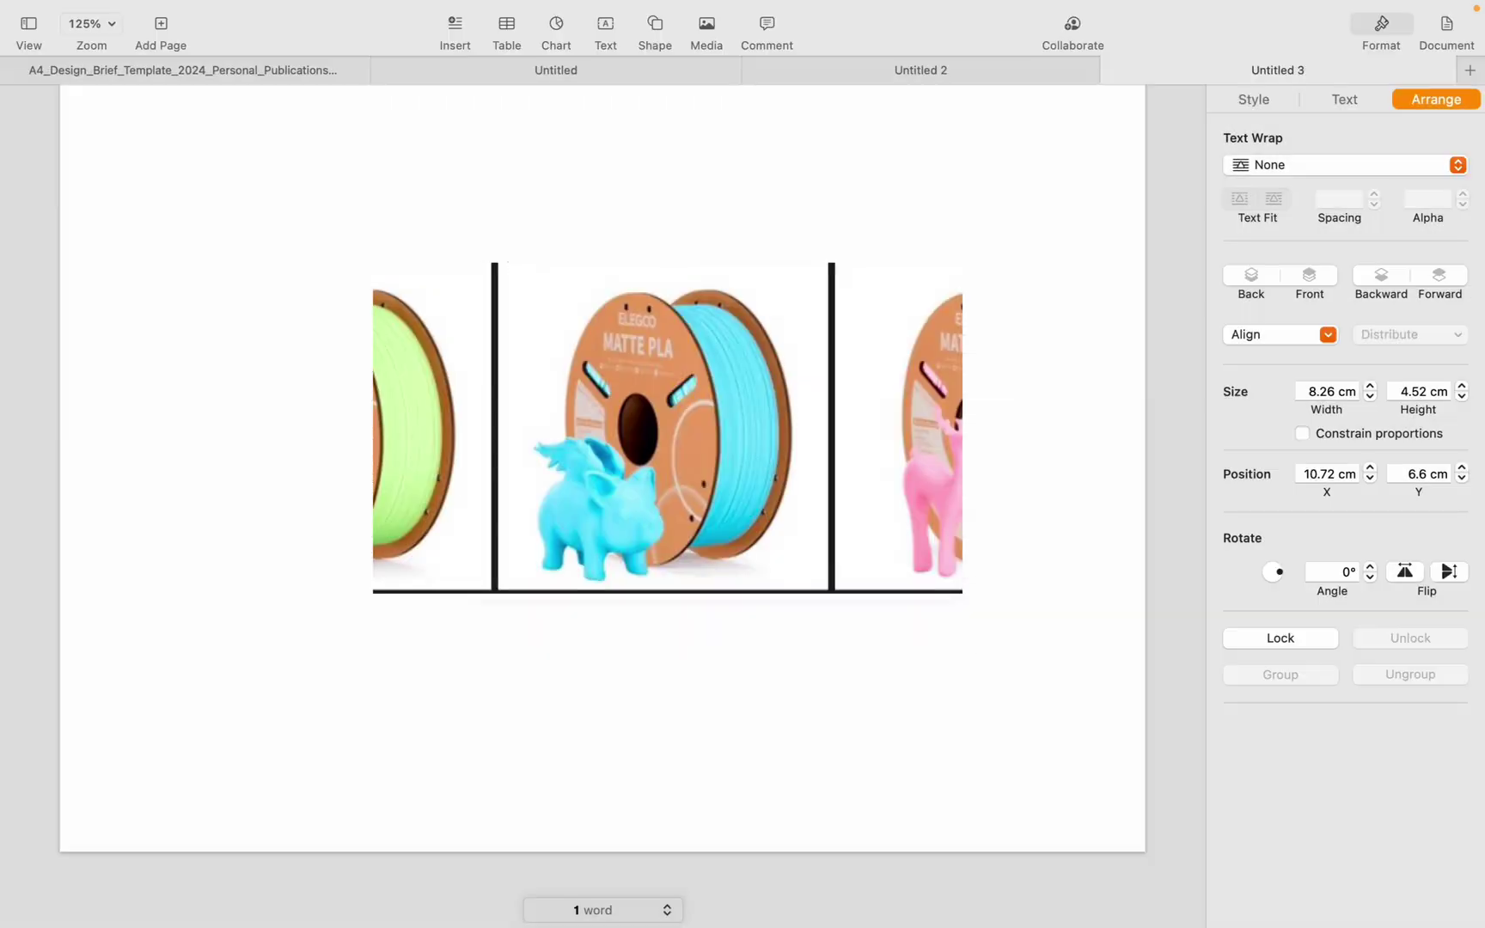
# Step: Move the text box slightly up the page to about X 10.33 cm, Y 5.98 cm
pyautogui.moveTo(648, 332)
pyautogui.mouseDown()
pyautogui.moveTo(401, 289)
pyautogui.moveTo(797, 265)
pyautogui.moveTo(634, 309)
pyautogui.mouseUp()
pyautogui.click(708, 26)
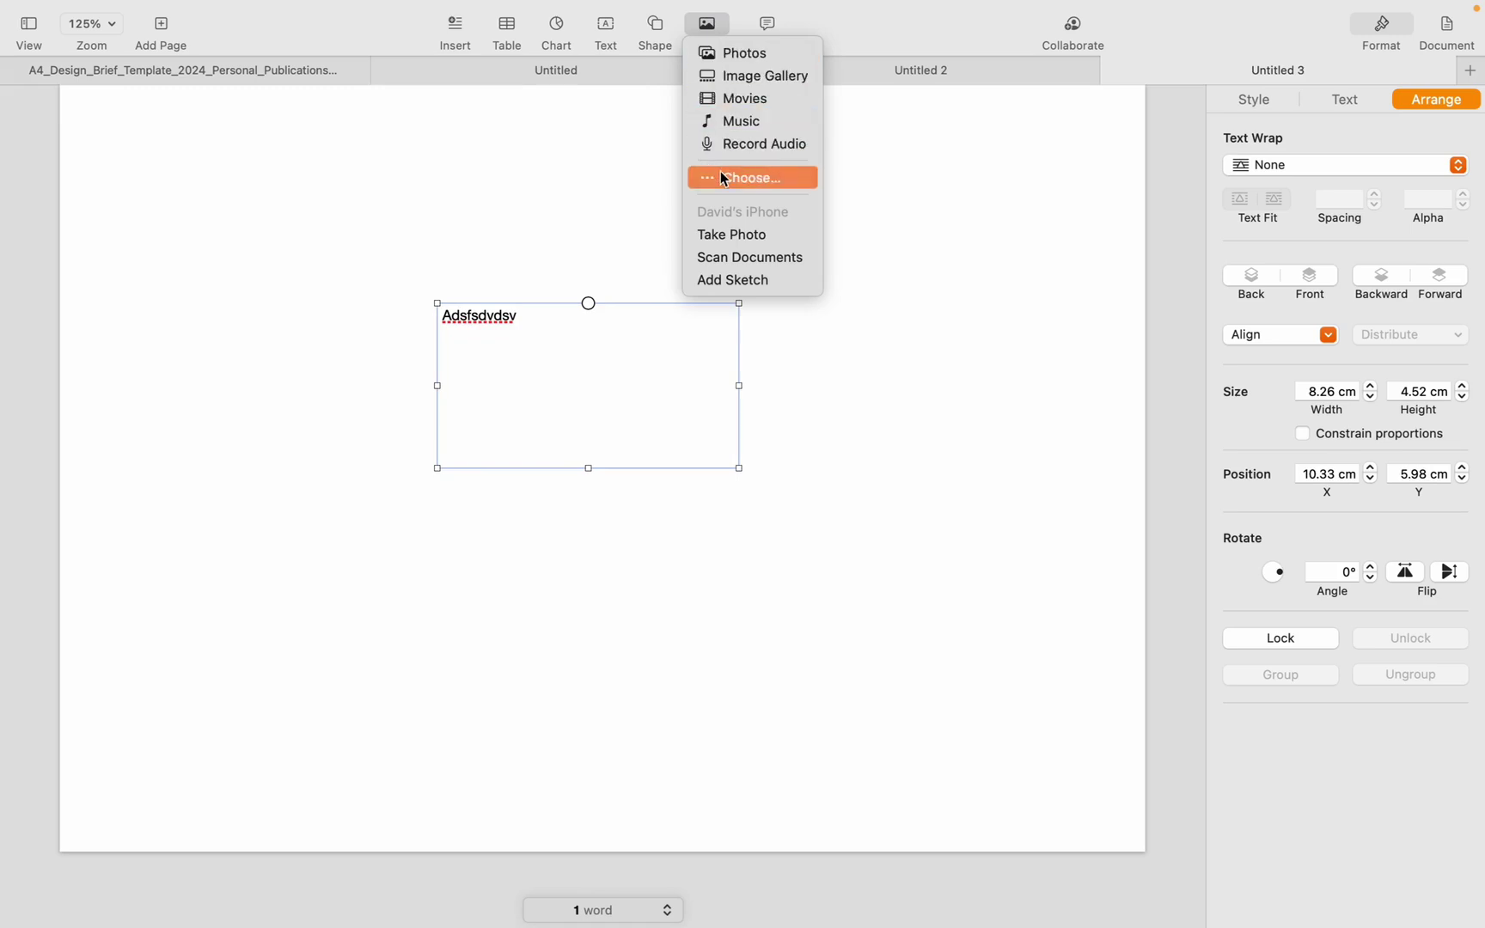
pyautogui.click(787, 383)
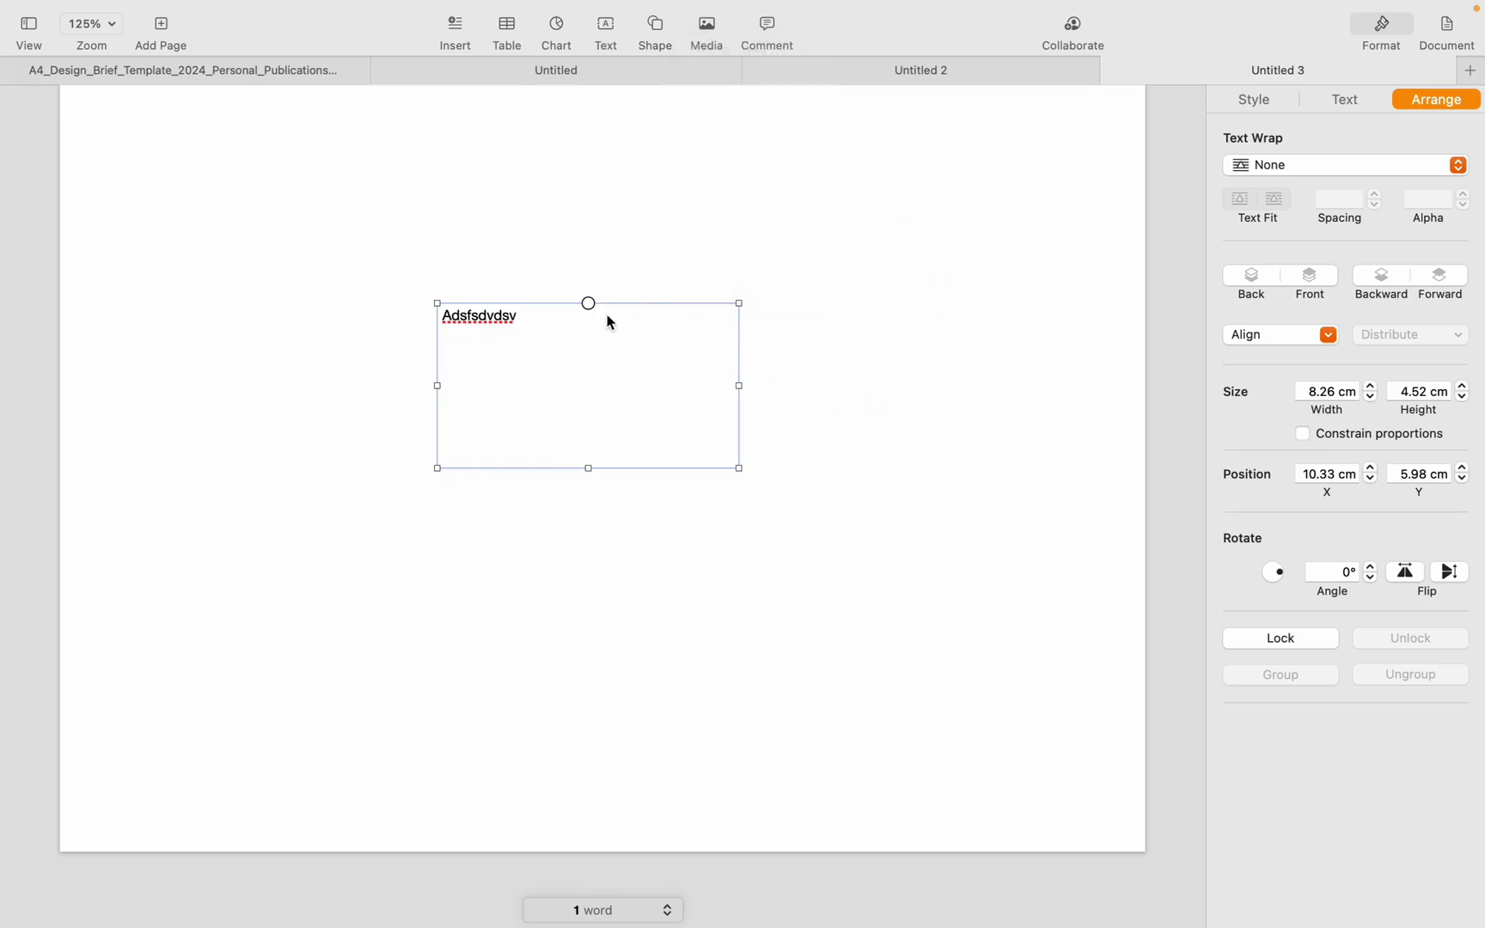
# Step: Delete the text box from the page and show the document settings
pyautogui.press('BackSpace')
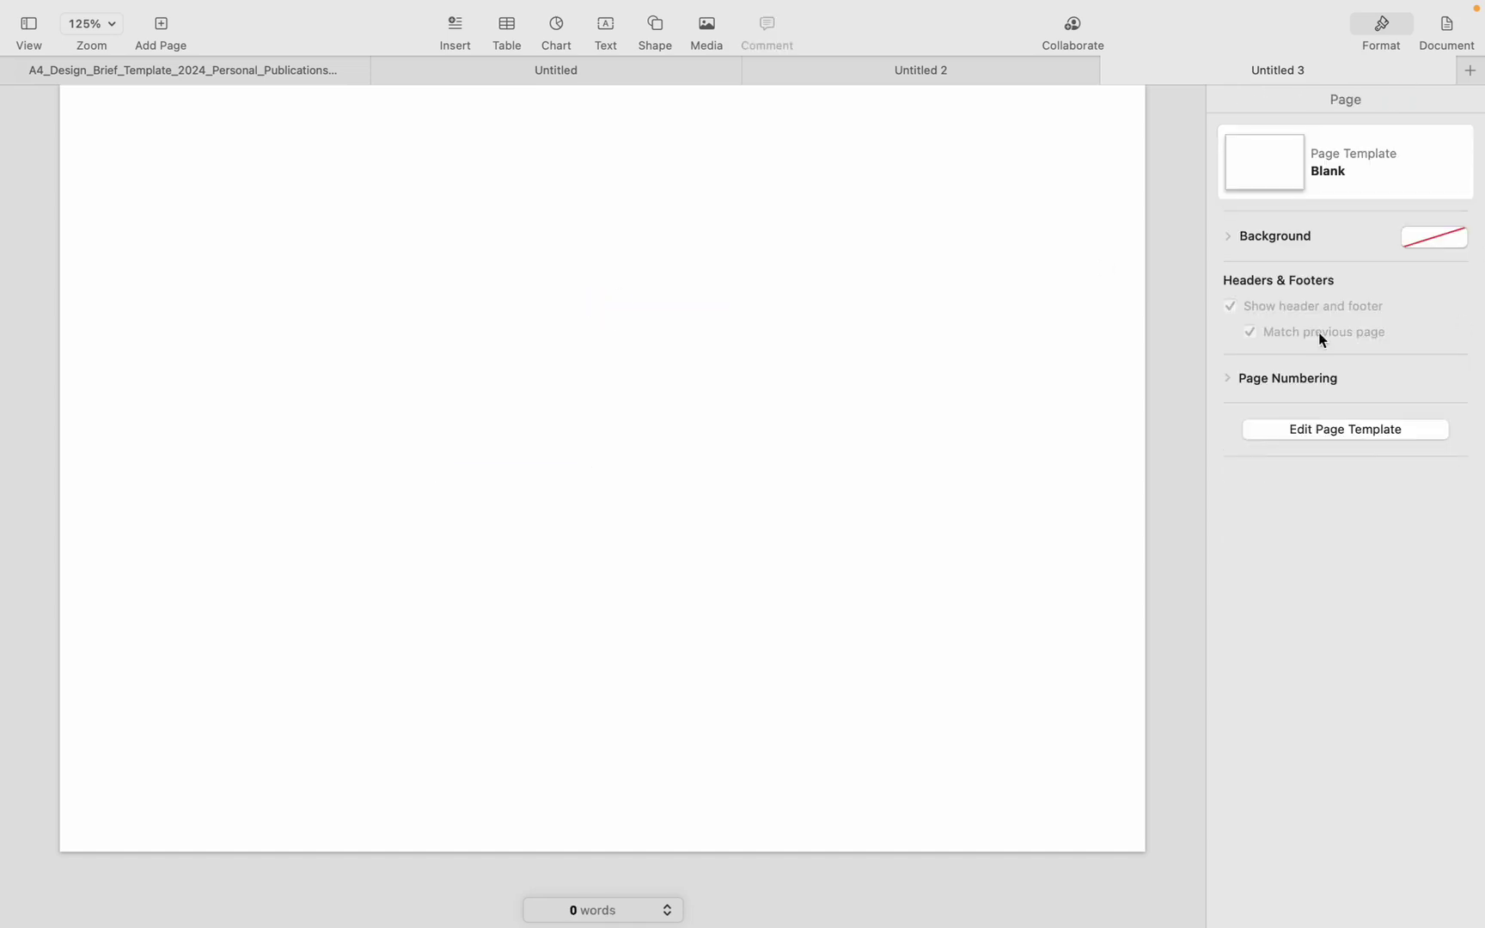
pyautogui.click(1448, 35)
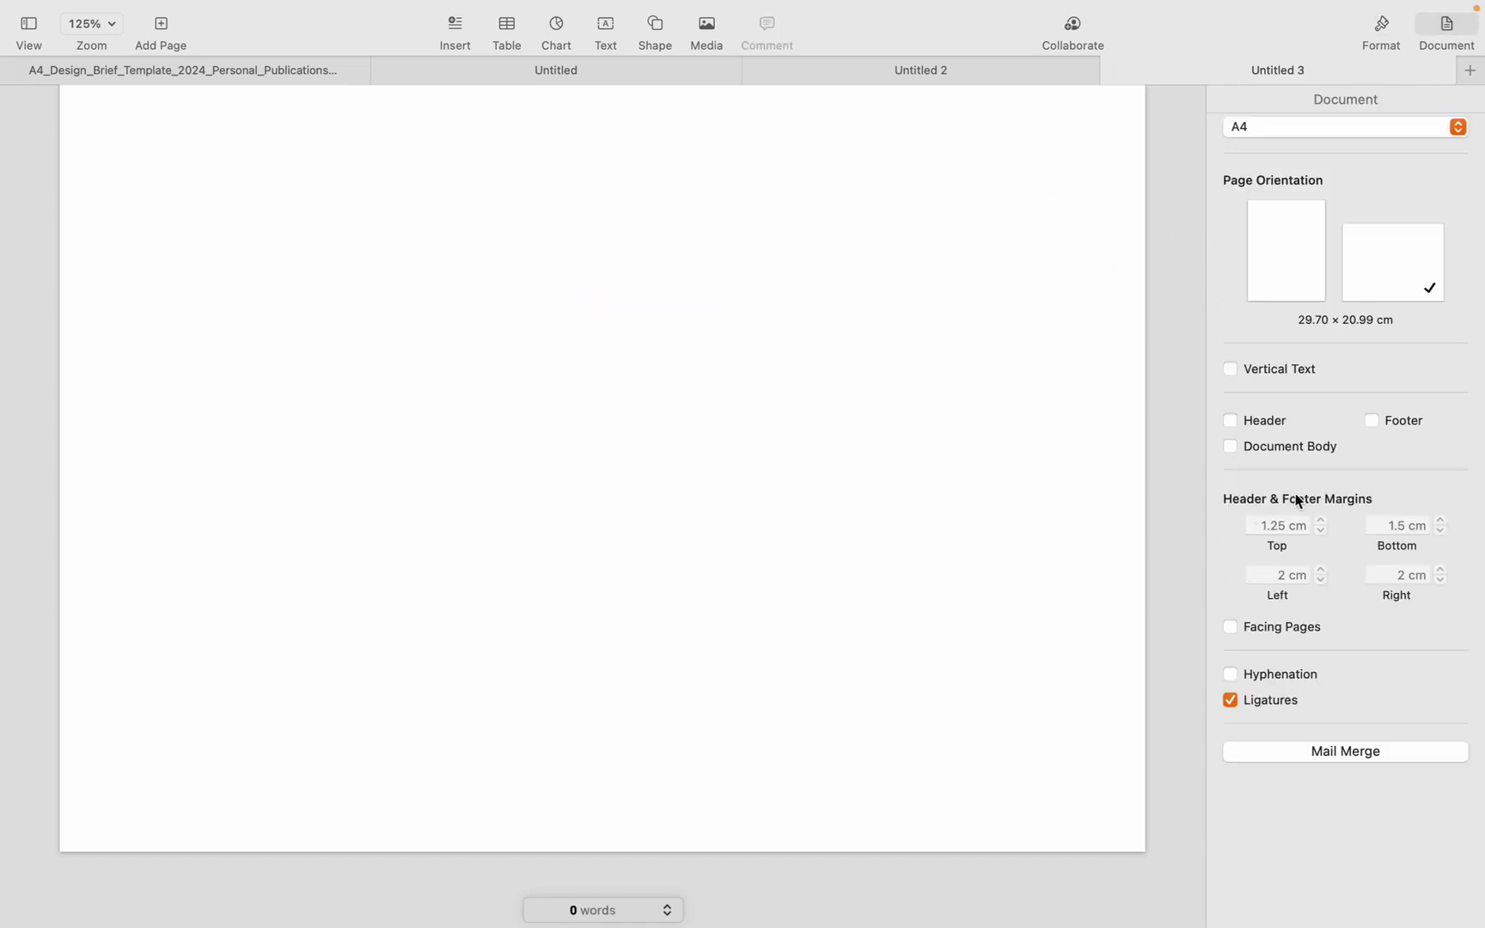
pyautogui.moveTo(163, 4)
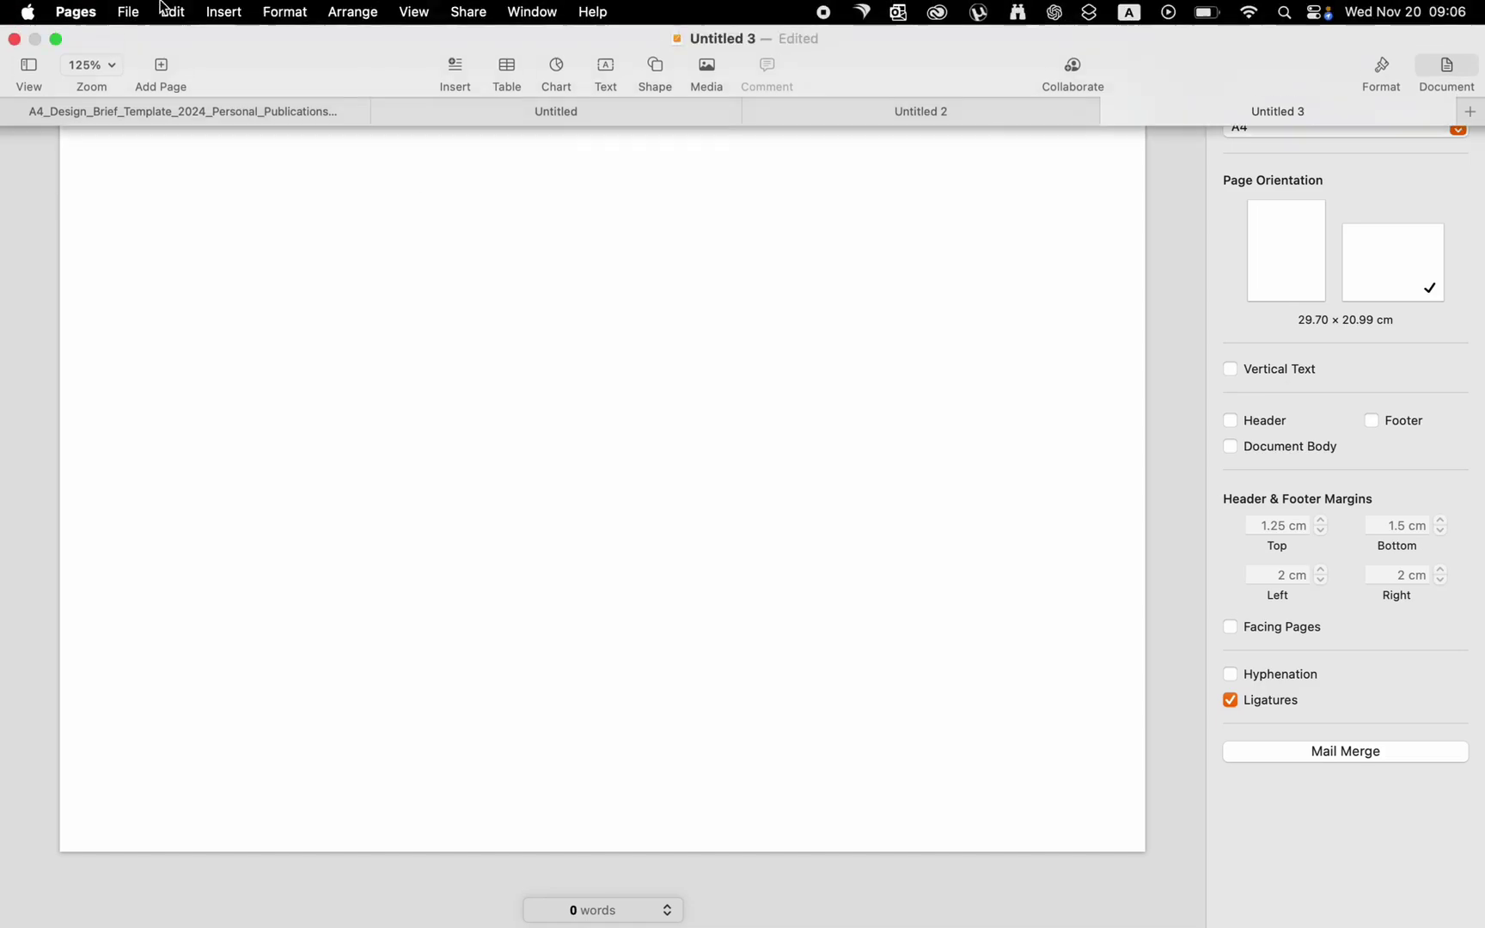